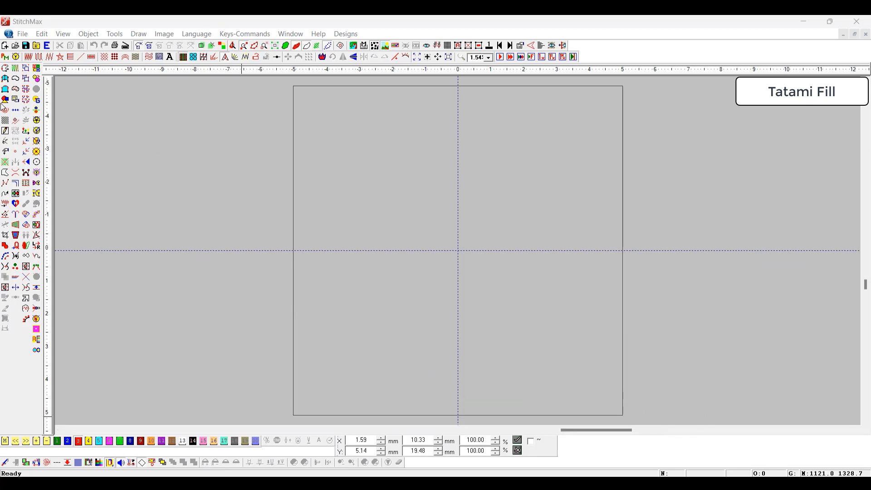
# Step: Draw a two-sided curved leaf about 20 mm wide and 33 mm tall as a stitched column in the hoop's upper-left quarter
pyautogui.press('F11')
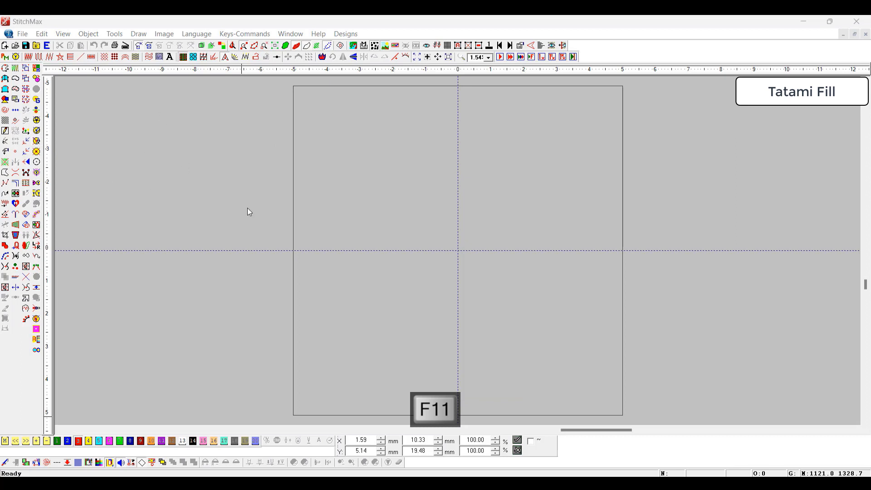
pyautogui.click(237, 197)
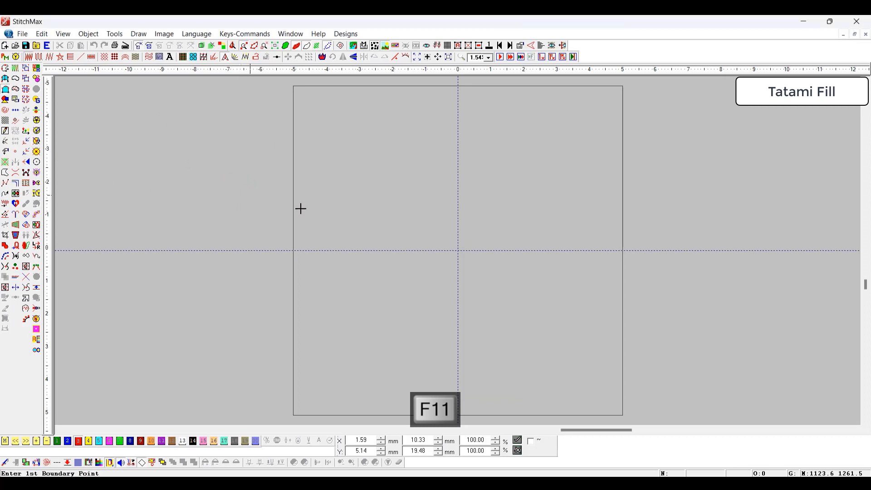
pyautogui.click(406, 244)
pyautogui.rightClick(368, 198)
pyautogui.click(377, 138)
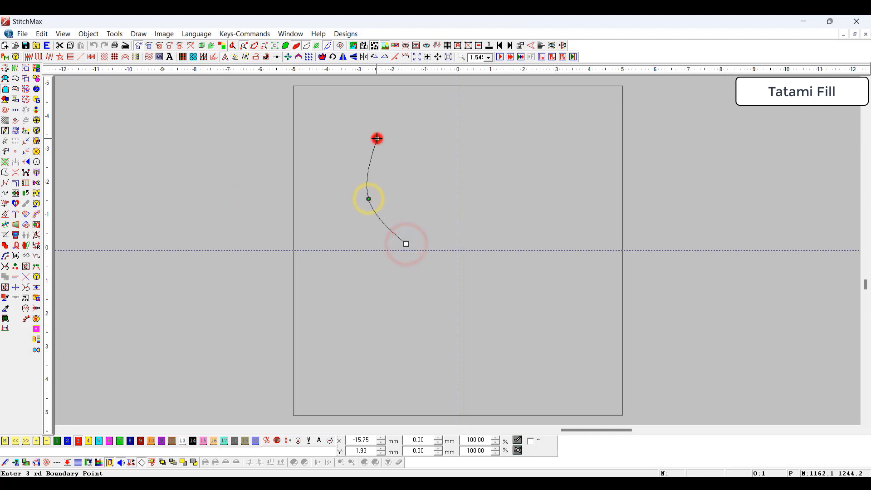
pyautogui.click(421, 241)
pyautogui.rightClick(431, 193)
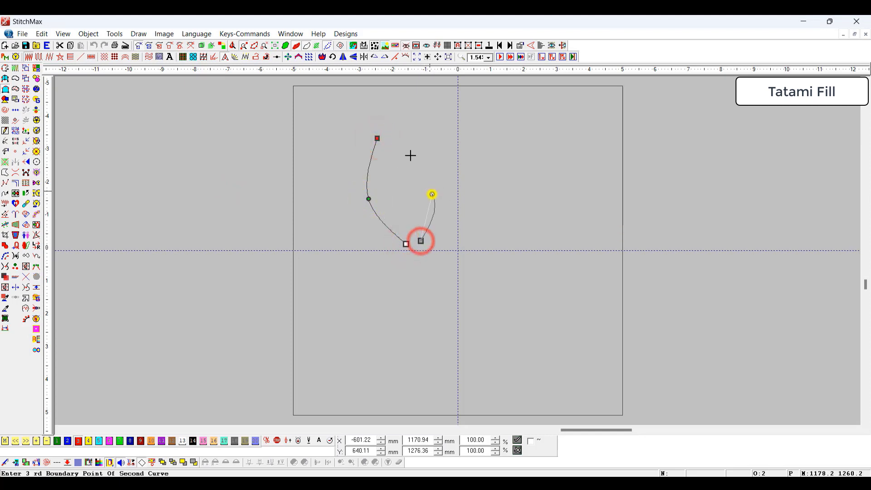
pyautogui.click(391, 135)
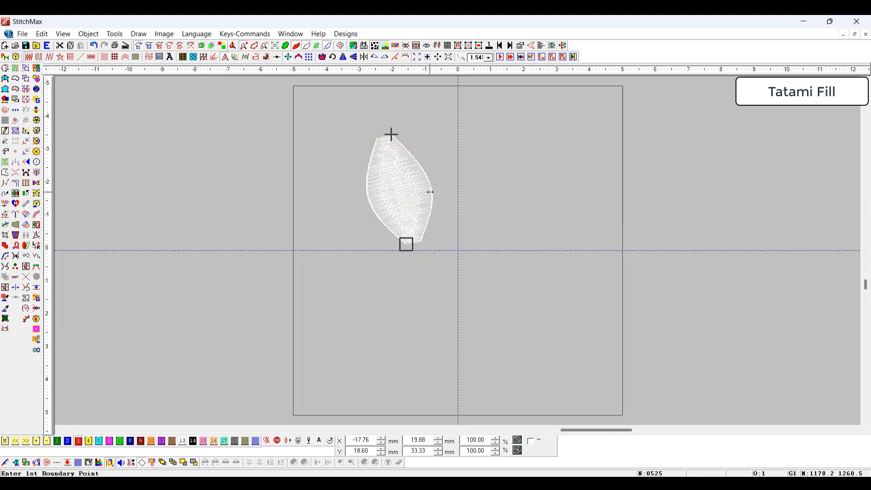
# Step: Show the stitches in realistic view and scale the leaf down to about 9.7 × 16 mm
pyautogui.moveTo(437, 132); pyautogui.dragTo(349, 273)
pyautogui.press('t')
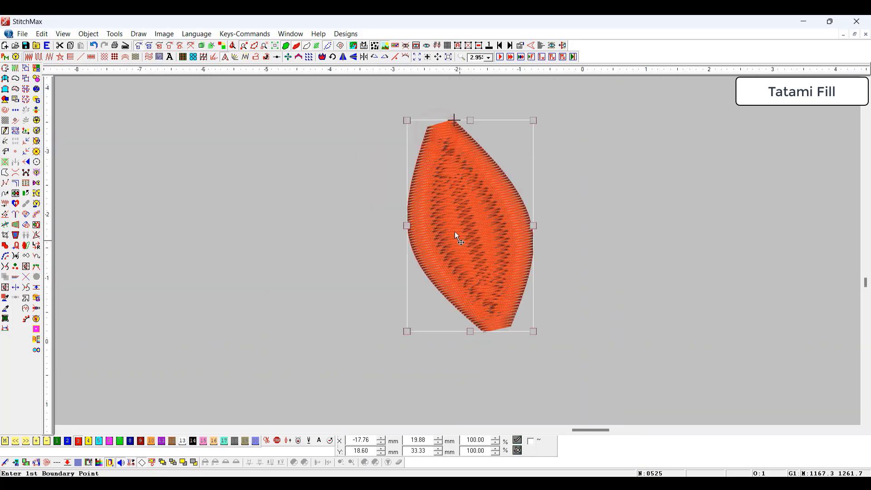
pyautogui.press('z')
pyautogui.moveTo(377, 121); pyautogui.dragTo(607, 339)
pyautogui.moveTo(520, 79); pyautogui.dragTo(469, 161)
pyautogui.click(603, 249)
pyautogui.scroll(-1, 448, 247)
pyautogui.scroll(4, 422, 204)
pyautogui.click(417, 161)
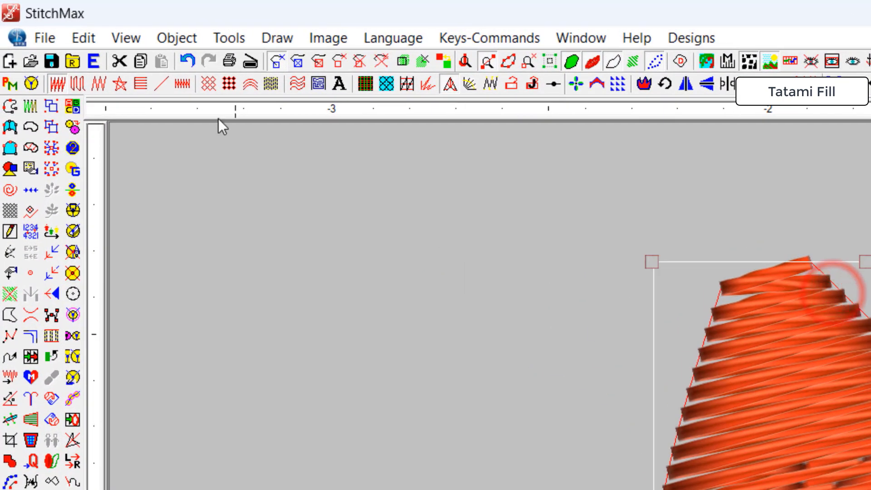
# Step: Apply the tatami fill to the leaf and shift the leaf slightly up and to the left
pyautogui.click(83, 86)
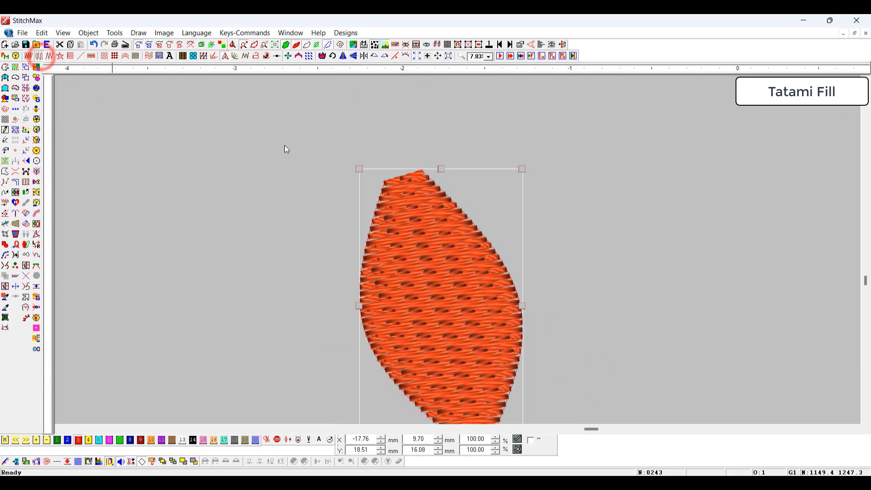
pyautogui.moveTo(411, 185)
pyautogui.mouseDown()
pyautogui.moveTo(444, 244)
pyautogui.moveTo(400, 173)
pyautogui.mouseUp()
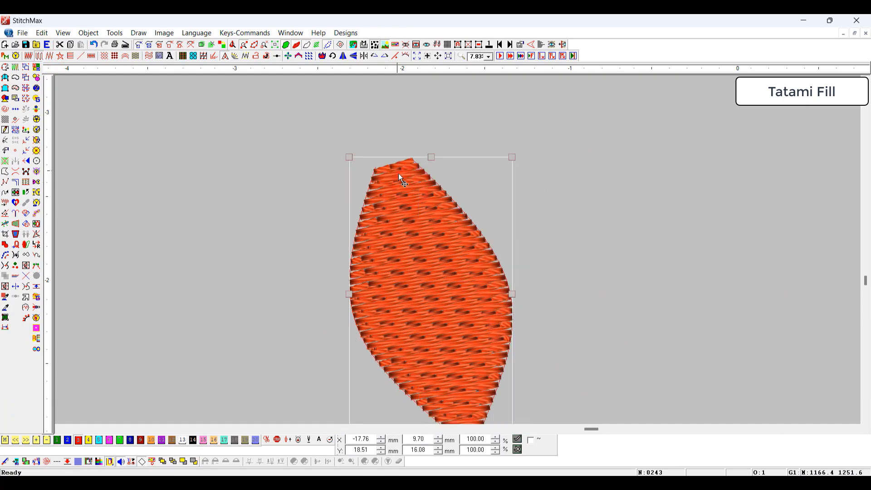
pyautogui.click(302, 128)
pyautogui.click(654, 306)
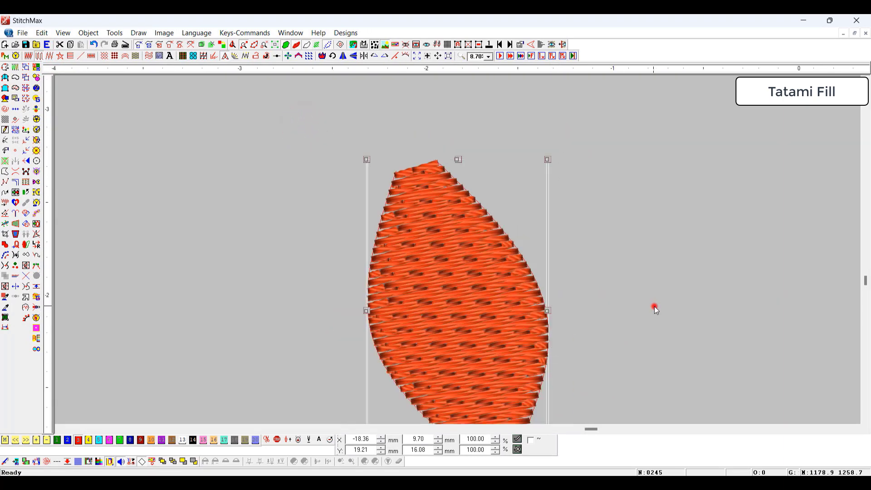
# Step: Set the leaf's tatami stitch spacing to 1 mm
pyautogui.click(464, 261)
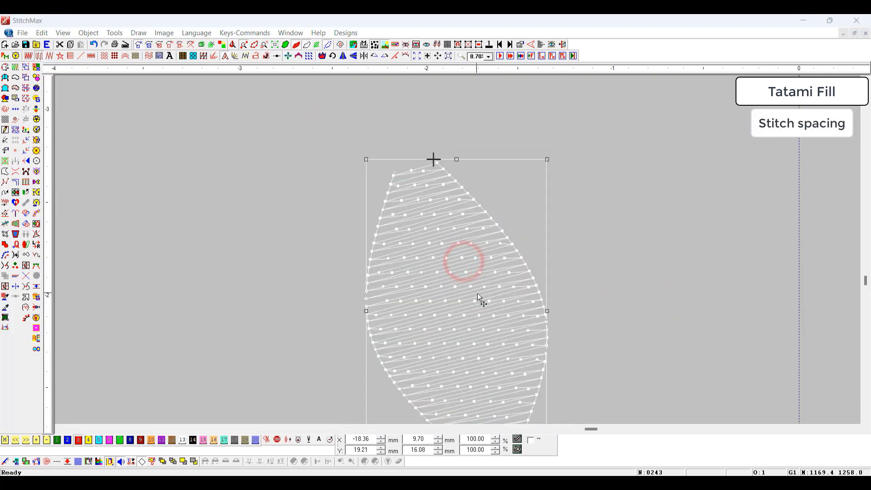
pyautogui.rightClick(477, 293)
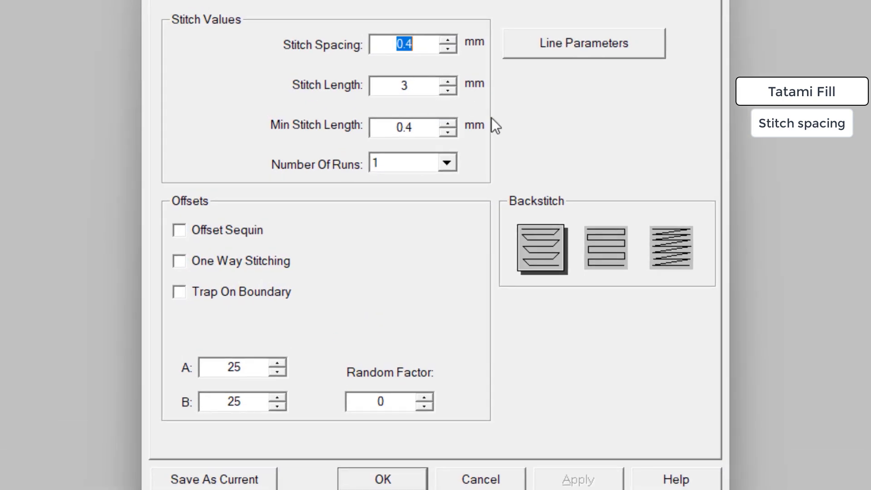
pyautogui.write('1')
pyautogui.press('Return')
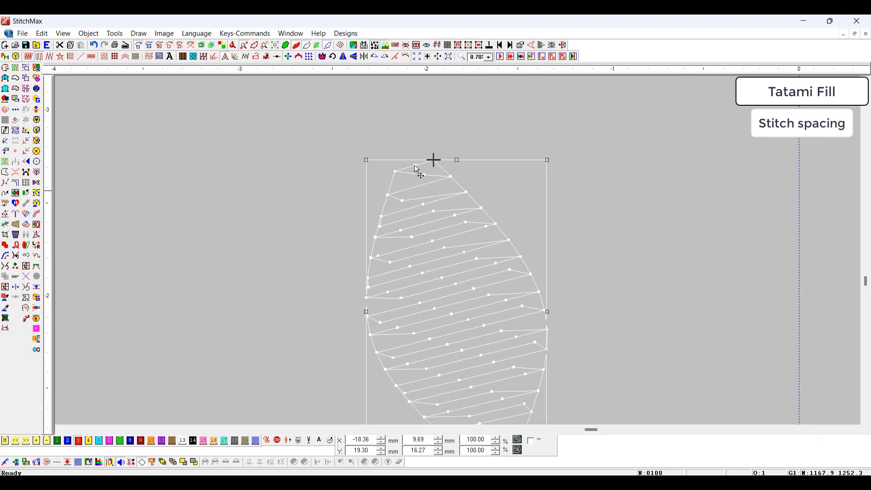
# Step: Enlarge the leaf proportionally to about 14.2 × 23.3 mm
pyautogui.doubleClick(533, 273)
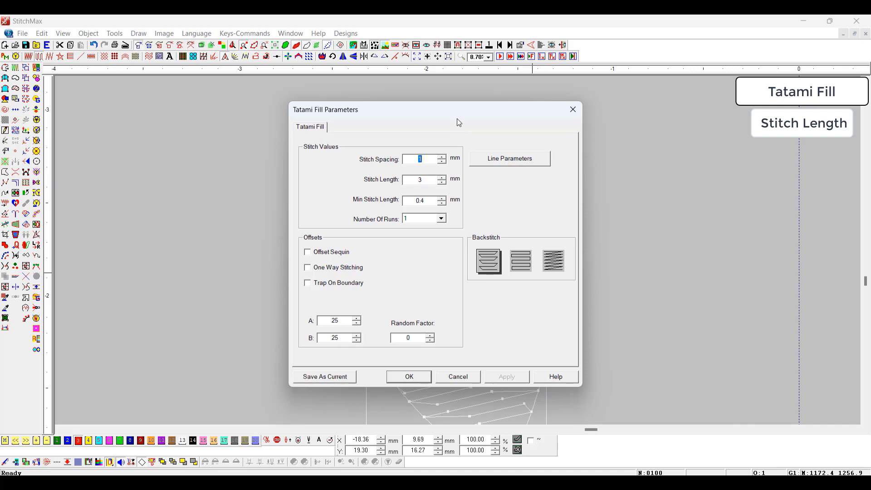
pyautogui.press('Escape')
pyautogui.scroll(-2, 540, 275)
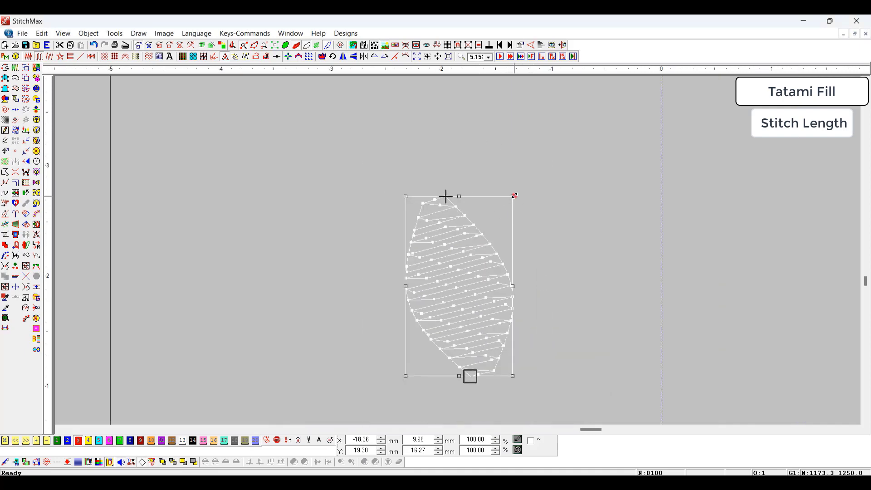
pyautogui.moveTo(514, 196); pyautogui.dragTo(647, 111)
pyautogui.scroll(-1, 576, 165)
# Step: Measure the length of one tatami stitch between neighbouring needle points inside the leaf
pyautogui.moveTo(578, 169); pyautogui.dragTo(418, 275)
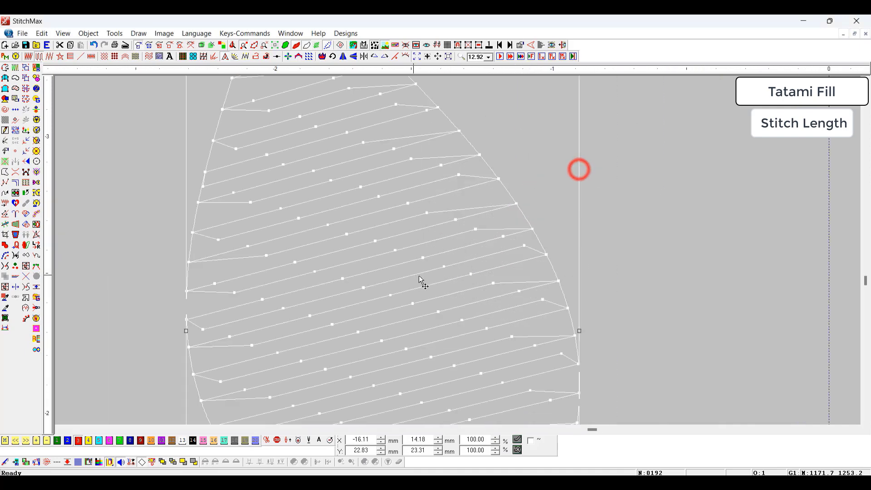
pyautogui.click(426, 194)
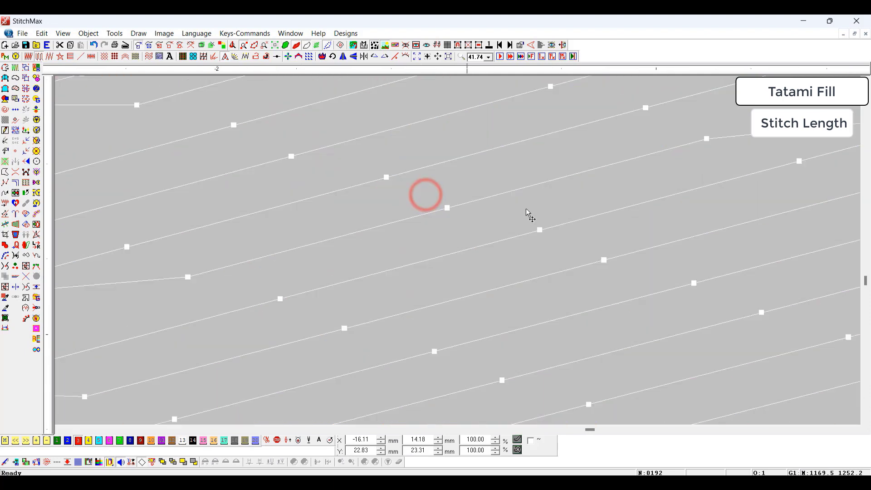
pyautogui.moveTo(448, 209); pyautogui.dragTo(704, 142)
pyautogui.scroll(-1, 705, 140)
pyautogui.scroll(-1, 682, 157)
# Step: Set the leaf's tatami stitch length to 5 mm
pyautogui.rightClick(684, 159)
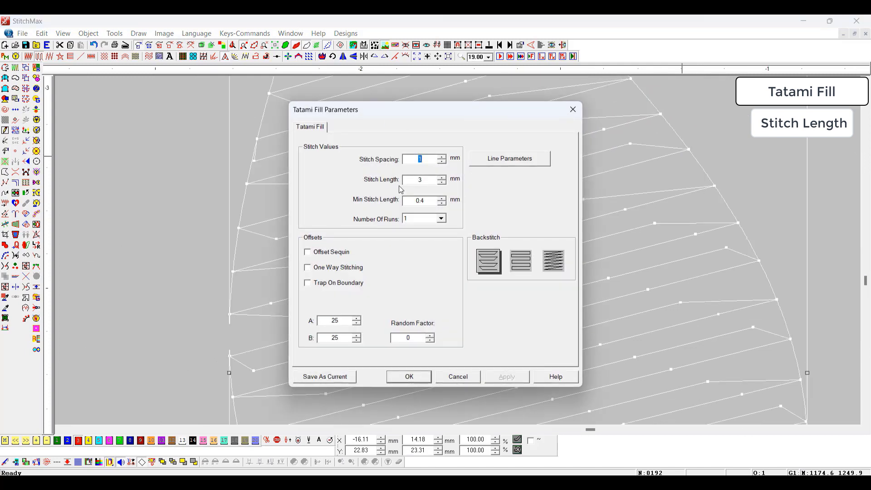
pyautogui.doubleClick(421, 181)
pyautogui.press('Return')
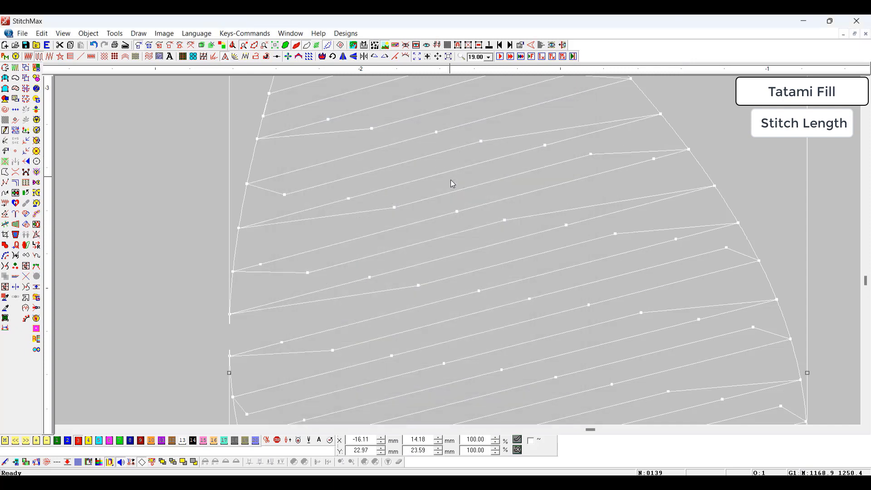
# Step: Measure a stitch between two needle points again in the regenerated leaf fill
pyautogui.scroll(-1, 450, 179)
pyautogui.click(734, 230)
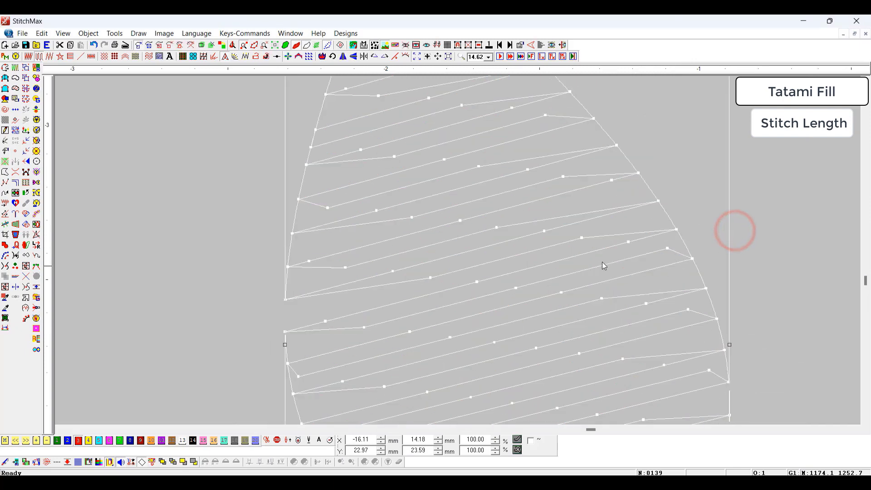
pyautogui.moveTo(393, 271); pyautogui.dragTo(543, 232)
# Step: Draw a second closed, curved leaf outline about 11 × 20 mm beside the first leaf, across the vertical centre line
pyautogui.press('F6')
pyautogui.press('F6')
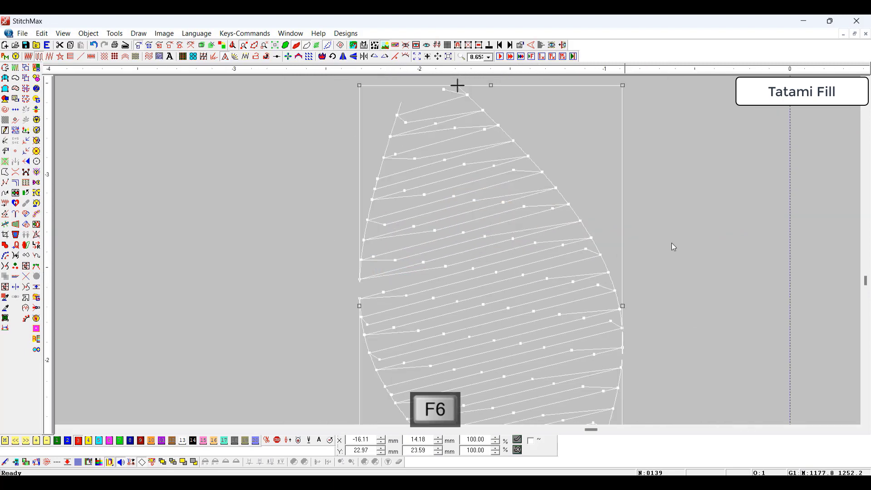
pyautogui.click(737, 227)
pyautogui.press('F6')
pyautogui.press('F6')
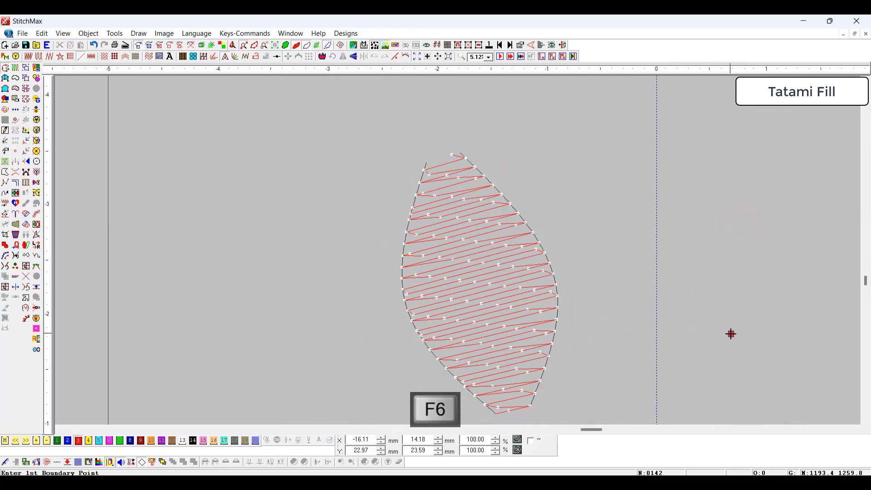
pyautogui.click(731, 333)
pyautogui.rightClick(637, 227)
pyautogui.click(667, 115)
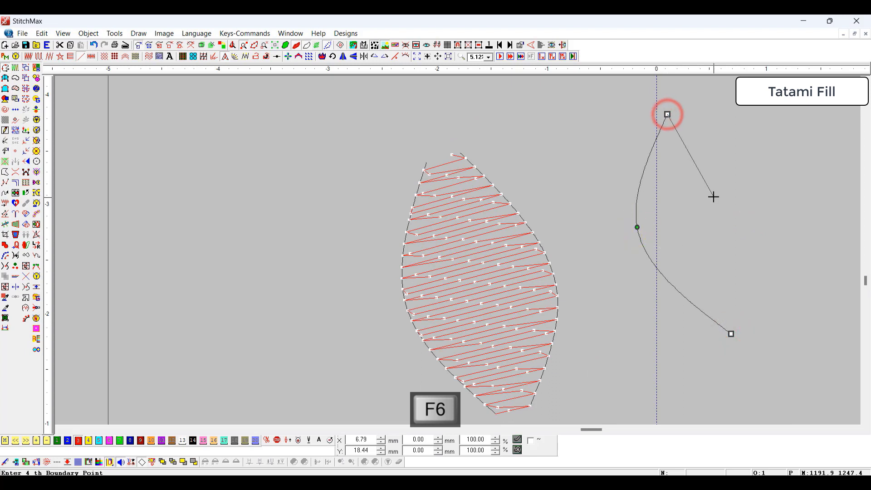
pyautogui.press('Return')
pyautogui.press('F6')
pyautogui.press('Escape')
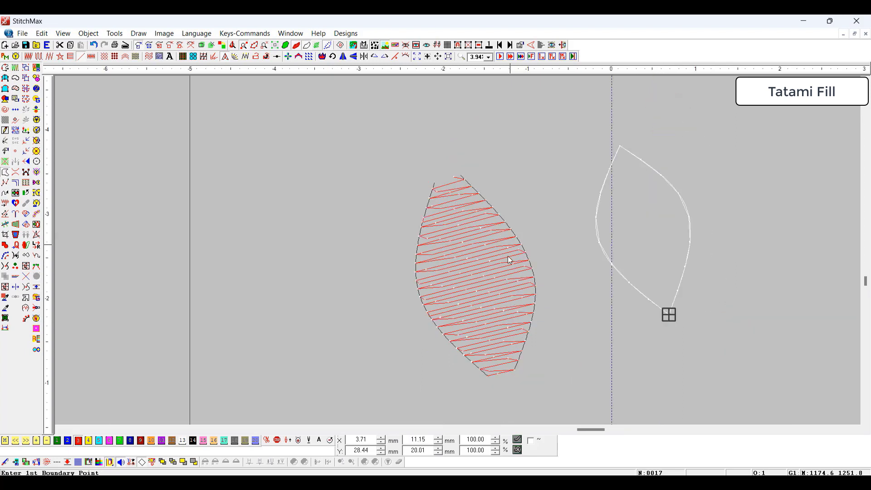
# Step: Generate the tatami fill stitches inside the second leaf outline
pyautogui.click(506, 258)
pyautogui.moveTo(570, 152); pyautogui.dragTo(674, 231)
pyautogui.press('F6')
pyautogui.press('Return')
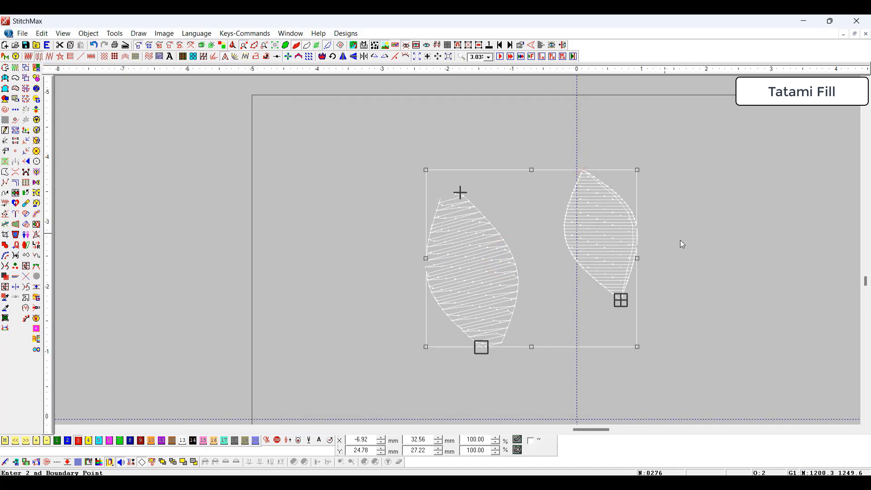
# Step: Examine the second leaf's stitching in realistic view and check its tatami fill parameters
pyautogui.click(738, 244)
pyautogui.press('z')
pyautogui.moveTo(653, 177); pyautogui.dragTo(575, 276)
pyautogui.press('t')
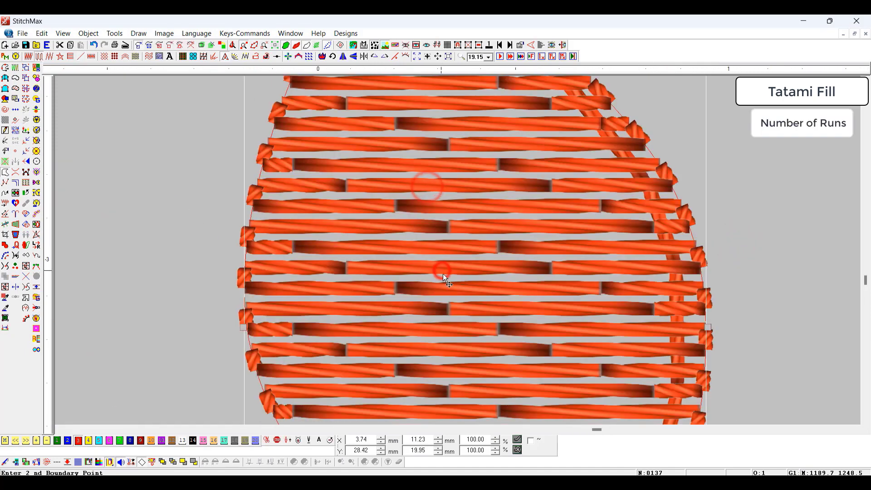
pyautogui.rightClick(443, 272)
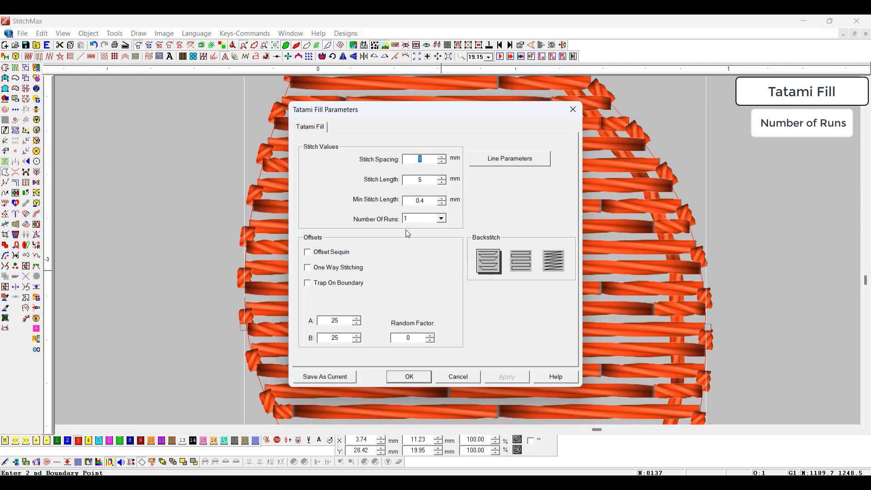
pyautogui.press('Escape')
pyautogui.scroll(-4, 497, 268)
pyautogui.click(351, 261)
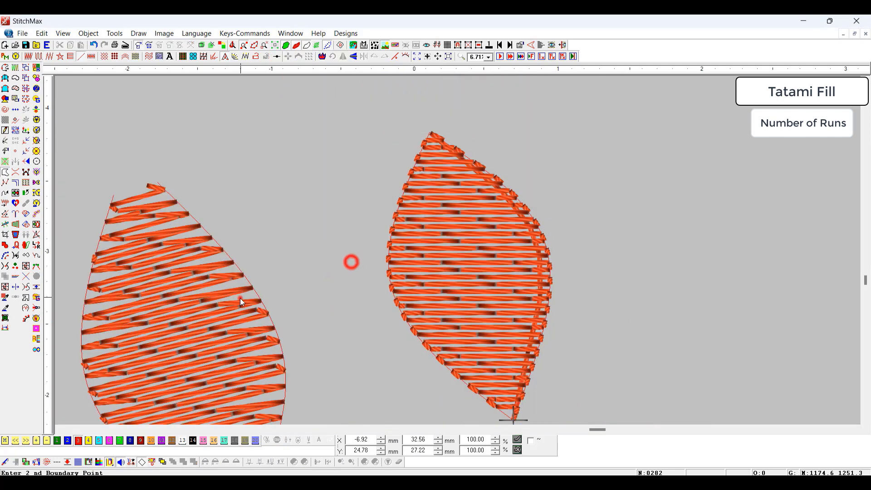
# Step: Return to the plain stitch view and shrink the first leaf to about 4.8 × 8.1 mm, nudging it slightly upward
pyautogui.click(240, 298)
pyautogui.scroll(-1, 271, 323)
pyautogui.press('t')
pyautogui.press('z')
pyautogui.moveTo(305, 187); pyautogui.dragTo(236, 432)
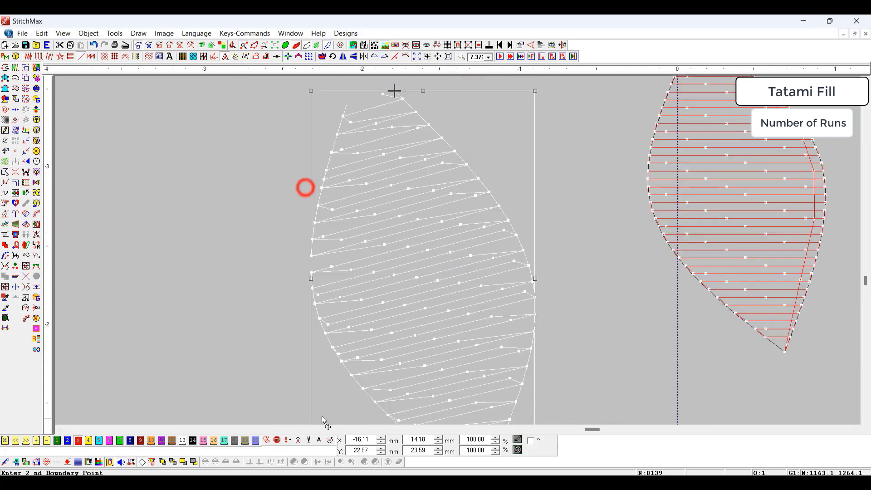
pyautogui.scroll(-2, 444, 270)
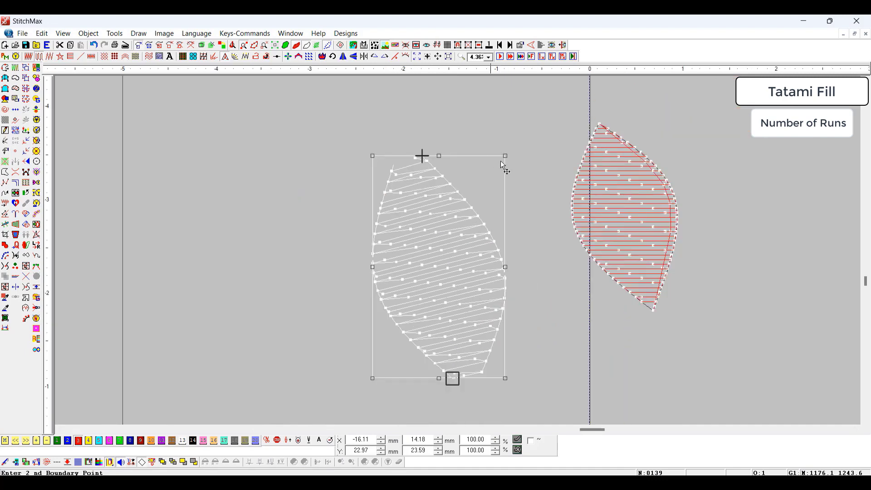
pyautogui.moveTo(505, 156); pyautogui.dragTo(418, 301)
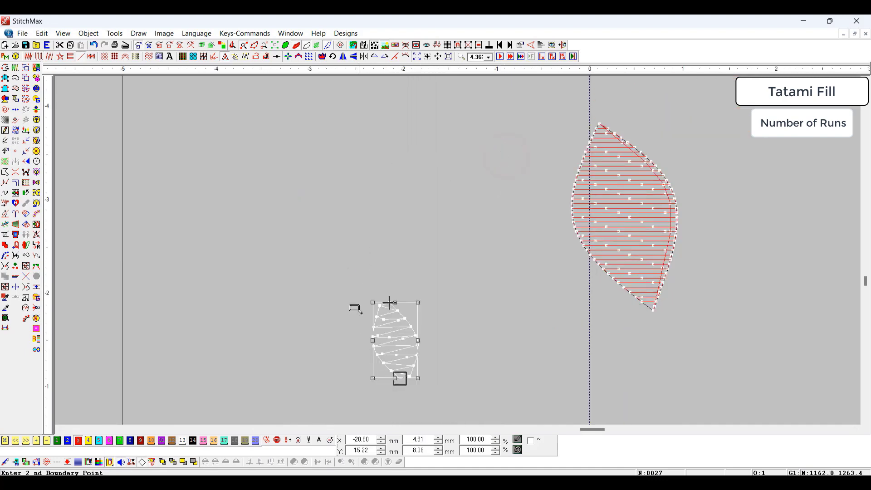
pyautogui.moveTo(349, 270); pyautogui.dragTo(416, 376)
pyautogui.moveTo(509, 332); pyautogui.dragTo(515, 310)
pyautogui.scroll(-1, 535, 367)
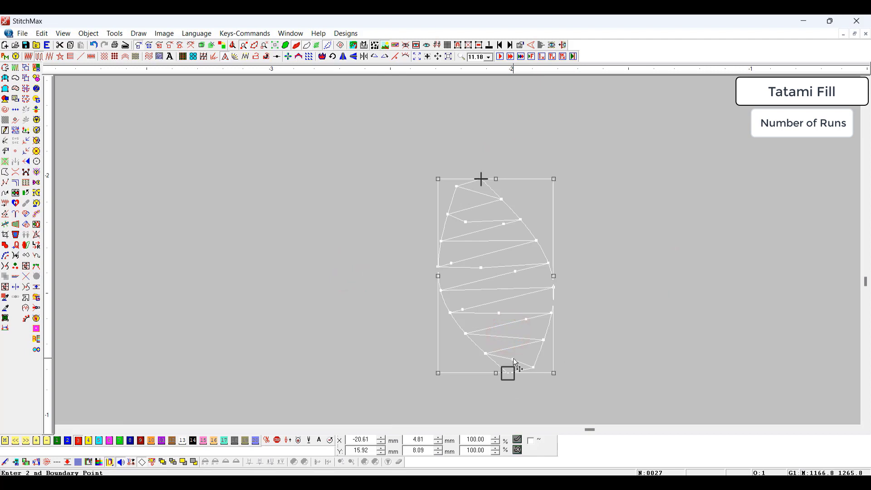
# Step: Set the small leaf's tatami fill to 3 runs and deselect it
pyautogui.press('Return')
pyautogui.click(427, 219)
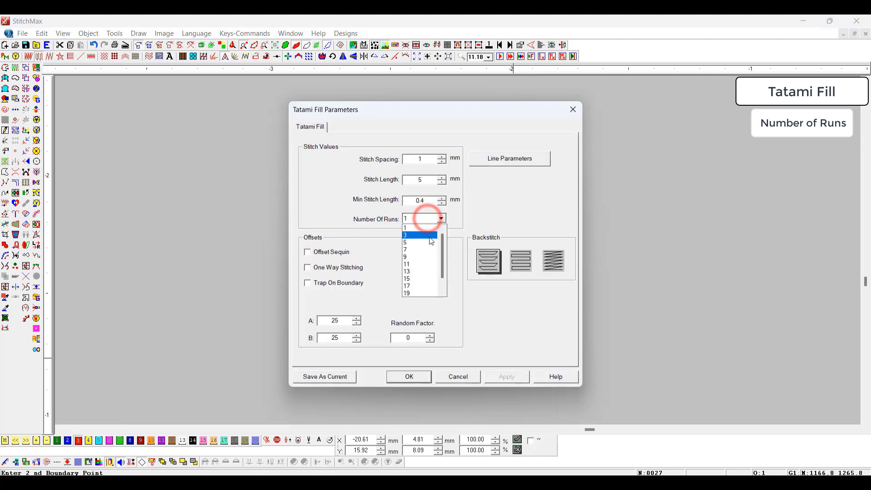
pyautogui.click(428, 236)
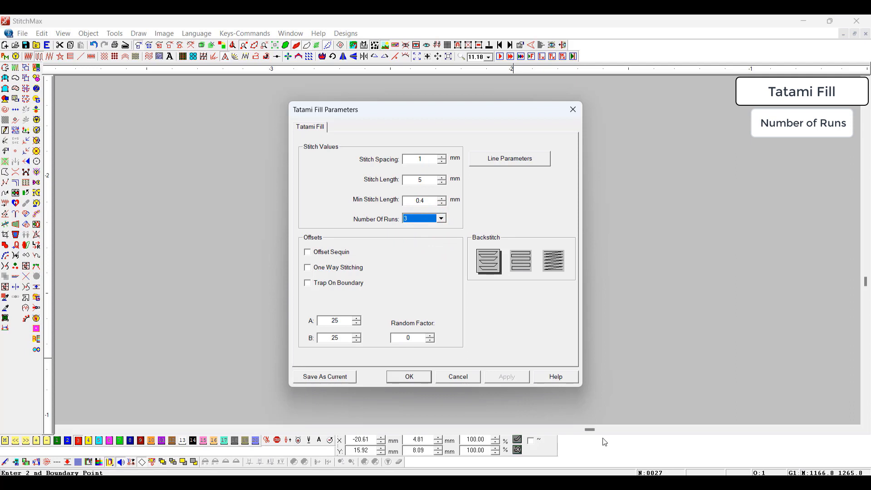
pyautogui.click(408, 376)
pyautogui.click(673, 321)
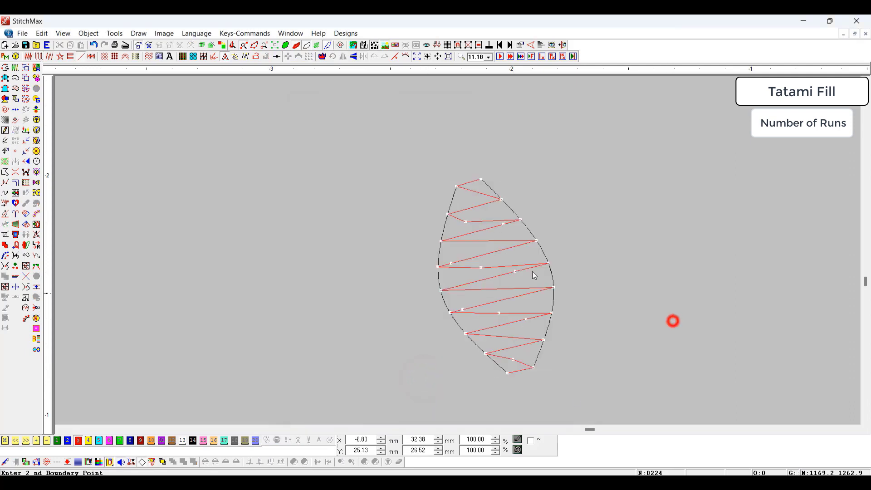
# Step: Step through the small leaf's stitches one by one to examine how the three runs are laid
pyautogui.scroll(-1, 517, 391)
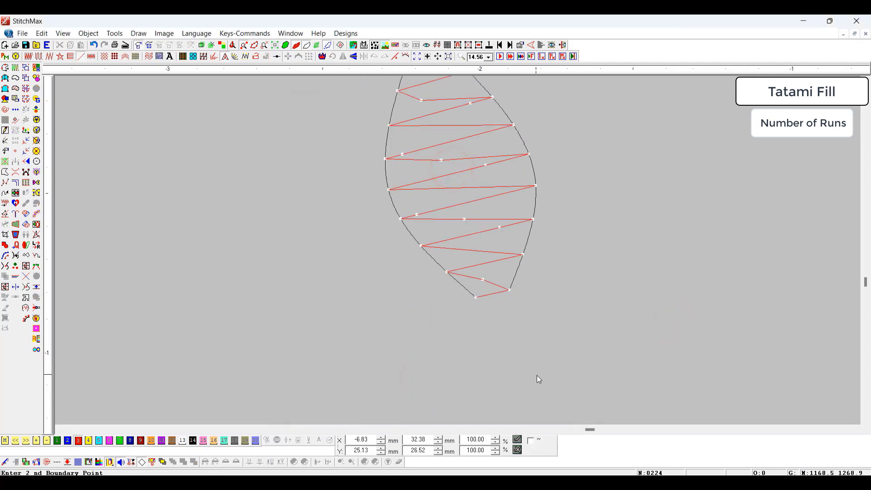
pyautogui.click(483, 304)
pyautogui.scroll(-1, 529, 326)
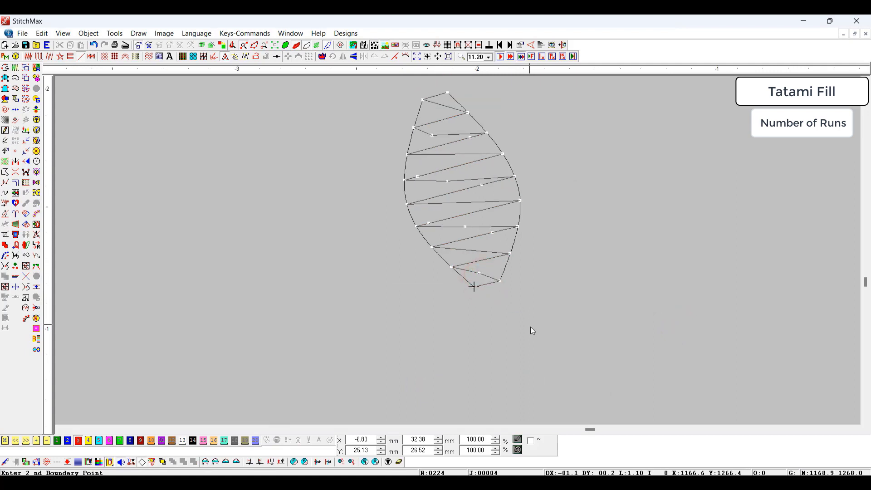
pyautogui.press('Right')
pyautogui.press('Right')
pyautogui.press('Right')
pyautogui.press('Right')
pyautogui.press('Right')
pyautogui.press('Right')
pyautogui.press('Right')
pyautogui.press('Right')
pyautogui.press('Right')
pyautogui.press('Right')
pyautogui.press('Right')
pyautogui.press('Right')
pyautogui.press('Right')
pyautogui.press('Right')
pyautogui.press('Right')
pyautogui.press('Right')
pyautogui.press('Right')
pyautogui.press('Right')
pyautogui.press('Right')
pyautogui.press('Right')
pyautogui.press('Right')
pyautogui.press('Right')
pyautogui.press('Right')
pyautogui.press('Right')
pyautogui.press('Right')
pyautogui.press('Right')
pyautogui.press('Right')
pyautogui.press('Right')
pyautogui.press('Right')
pyautogui.press('Right')
pyautogui.press('Right')
pyautogui.press('Right')
pyautogui.press('Right')
pyautogui.press('Right')
pyautogui.press('Right')
pyautogui.press('Right')
pyautogui.press('Right')
pyautogui.press('Right')
pyautogui.press('Right')
pyautogui.press('Right')
pyautogui.press('Right')
pyautogui.press('Right')
pyautogui.press('Right')
pyautogui.press('Right')
pyautogui.press('Right')
pyautogui.press('Right')
pyautogui.press('Right')
pyautogui.press('Right')
pyautogui.press('Right')
pyautogui.press('Right')
pyautogui.press('Right')
pyautogui.press('Right')
pyautogui.press('Right')
pyautogui.press('Right')
pyautogui.press('Right')
pyautogui.press('Right')
pyautogui.press('Right')
pyautogui.press('Right')
pyautogui.press('Right')
pyautogui.press('Right')
pyautogui.press('Right')
pyautogui.press('Right')
pyautogui.press('Right')
pyautogui.press('Right')
pyautogui.press('Right')
pyautogui.press('Right')
pyautogui.press('Right')
pyautogui.press('Right')
pyautogui.press('Right')
pyautogui.press('Right')
pyautogui.press('Right')
pyautogui.press('Right')
pyautogui.press('Right')
pyautogui.press('Right')
pyautogui.press('Right')
pyautogui.press('Right')
pyautogui.press('Right')
pyautogui.press('Right')
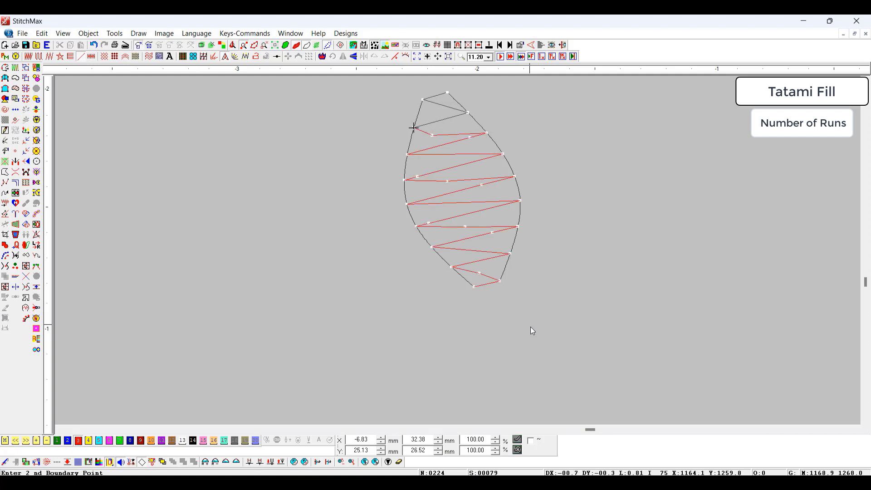
pyautogui.scroll(-3, 501, 326)
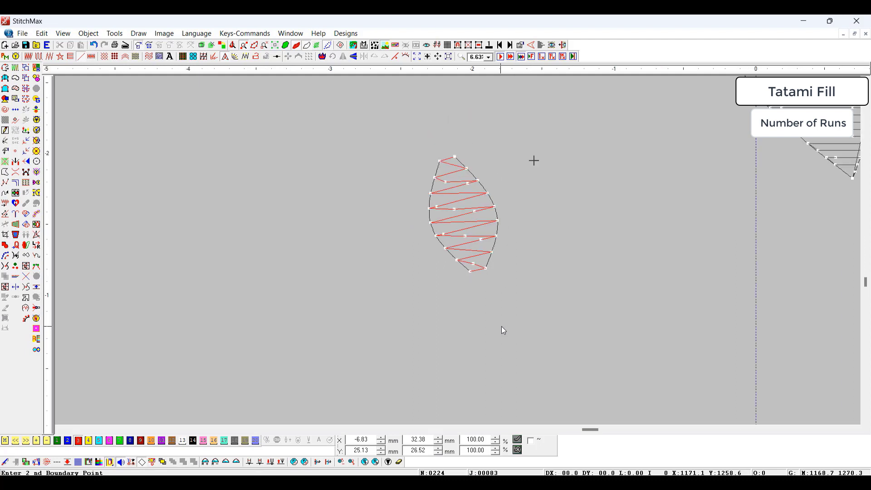
pyautogui.scroll(3, 491, 252)
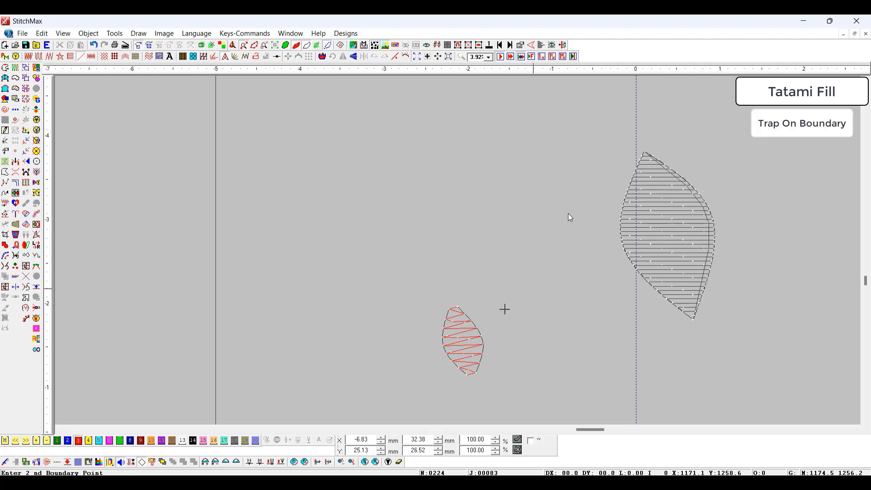
# Step: Check the large leaf's tatami fill parameters and examine its travel stitches along the edge in realistic view
pyautogui.moveTo(722, 233); pyautogui.dragTo(707, 233)
pyautogui.press('p')
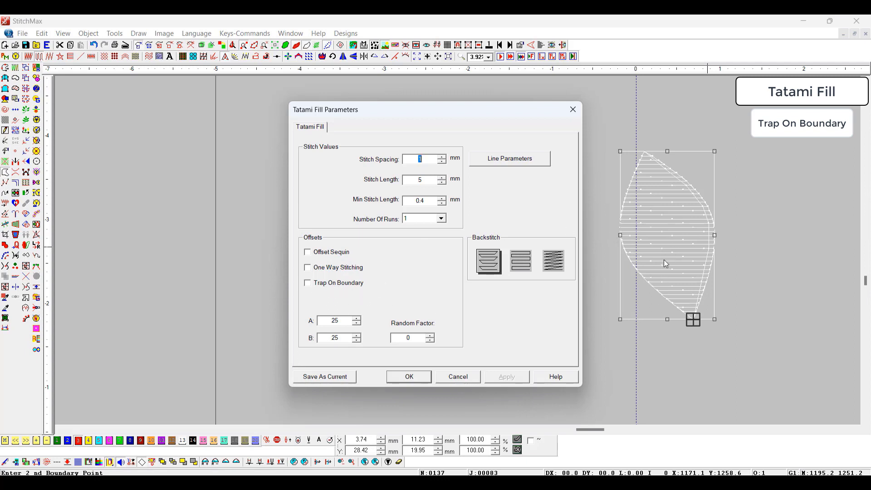
pyautogui.press('Escape')
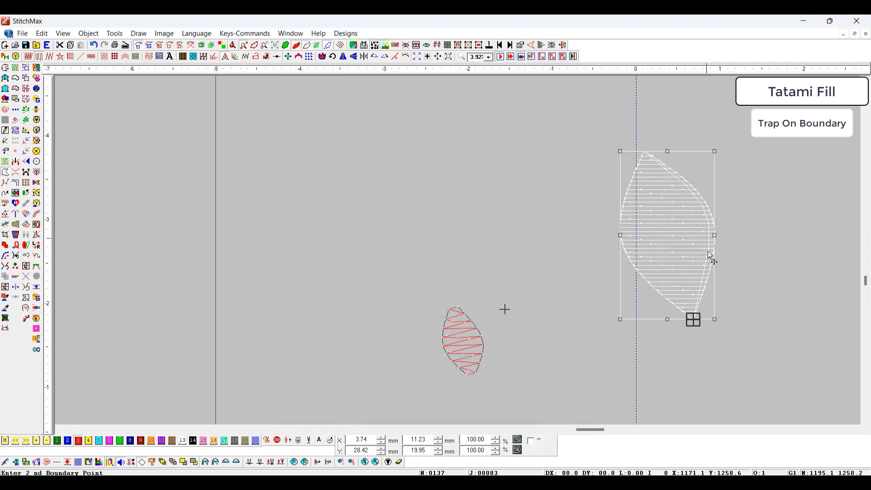
pyautogui.press('z')
pyautogui.moveTo(653, 163); pyautogui.dragTo(675, 289)
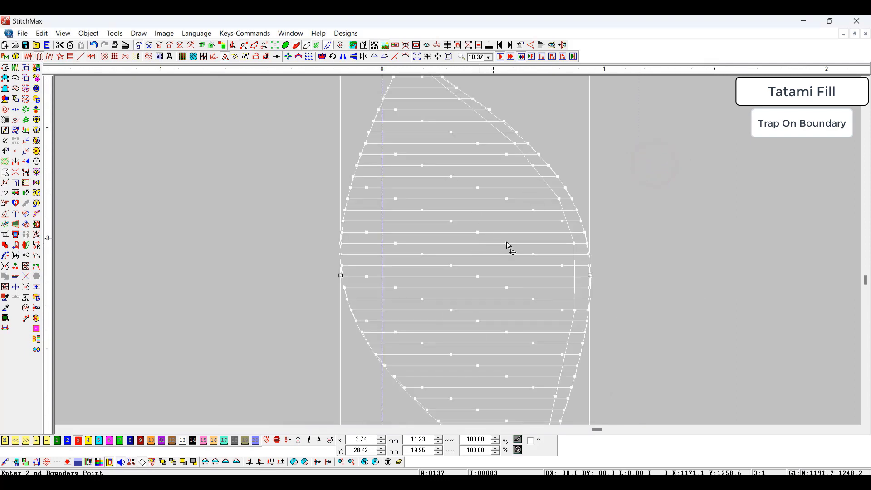
pyautogui.click(694, 237)
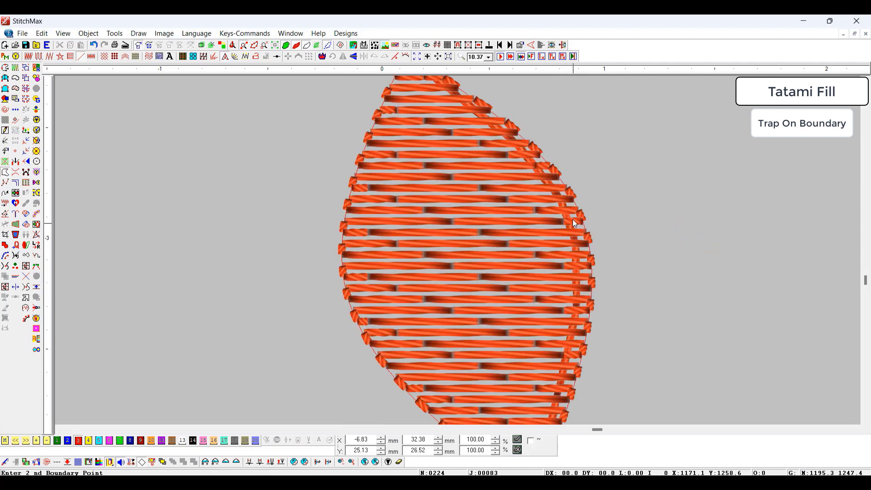
pyautogui.press('t')
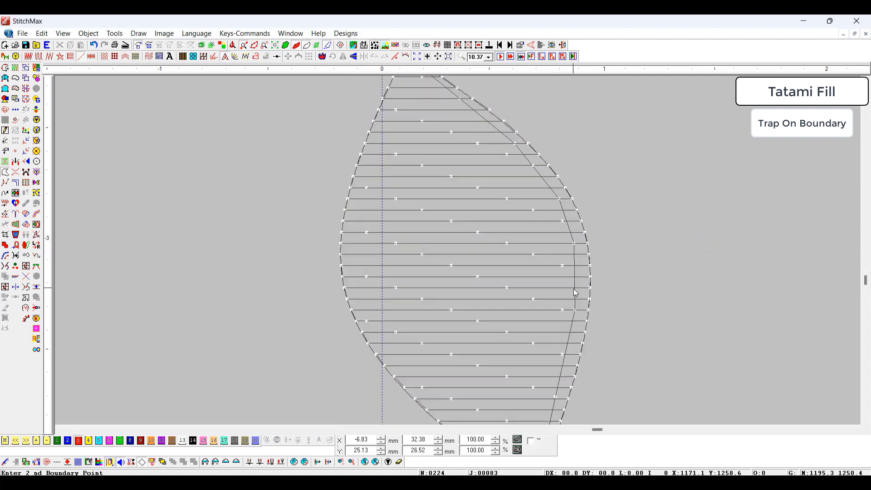
# Step: Enable Trap On Boundary for the large leaf's tatami fill and deselect the leaf
pyautogui.scroll(-2, 575, 293)
pyautogui.click(528, 284)
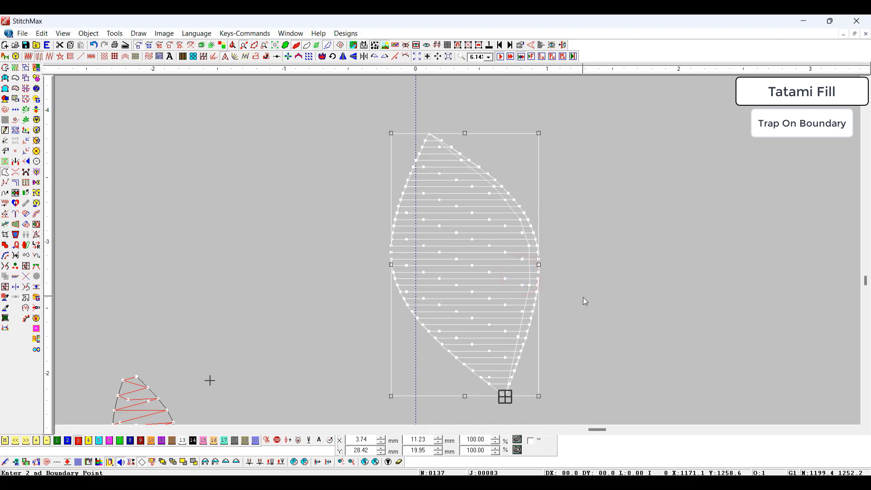
pyautogui.press('p')
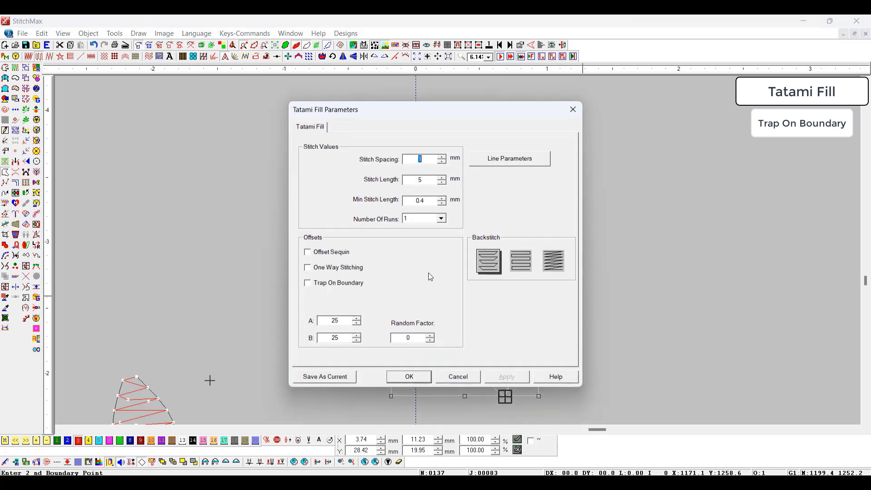
pyautogui.click(328, 285)
pyautogui.click(407, 376)
pyautogui.click(636, 311)
# Step: Examine the large leaf's stitches along the boundary up close in realistic and plain stitch views
pyautogui.scroll(-1, 622, 314)
pyautogui.press('t')
pyautogui.press('z')
pyautogui.moveTo(435, 159); pyautogui.dragTo(427, 297)
pyautogui.press('t')
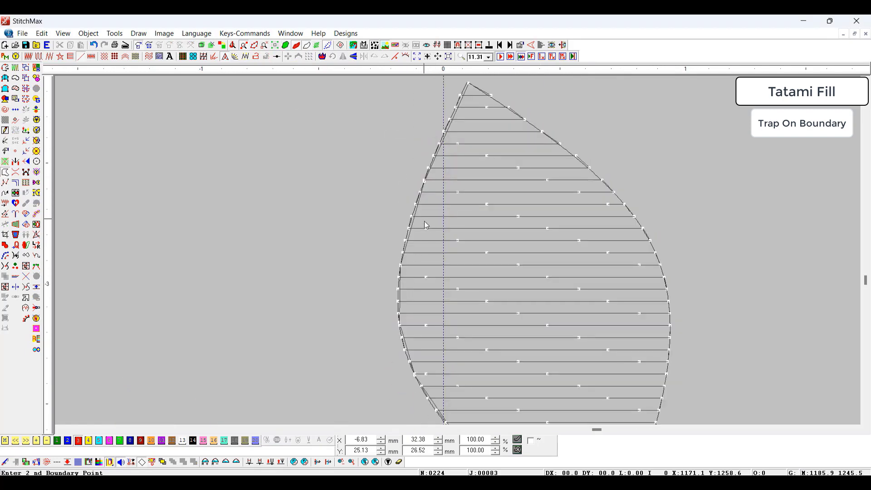
# Step: Set the large leaf's Tracking Length to 6 mm in its general parameters and deselect it
pyautogui.scroll(-1, 454, 245)
pyautogui.click(495, 259)
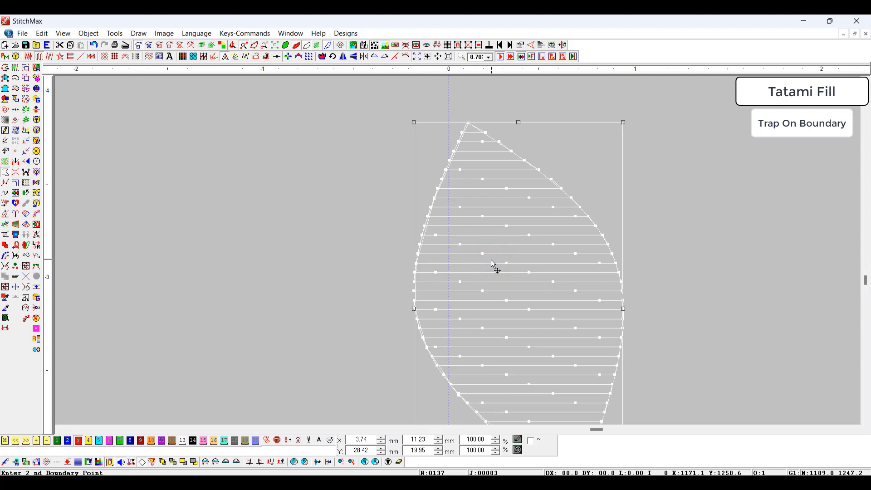
pyautogui.doubleClick(491, 260)
pyautogui.doubleClick(400, 265)
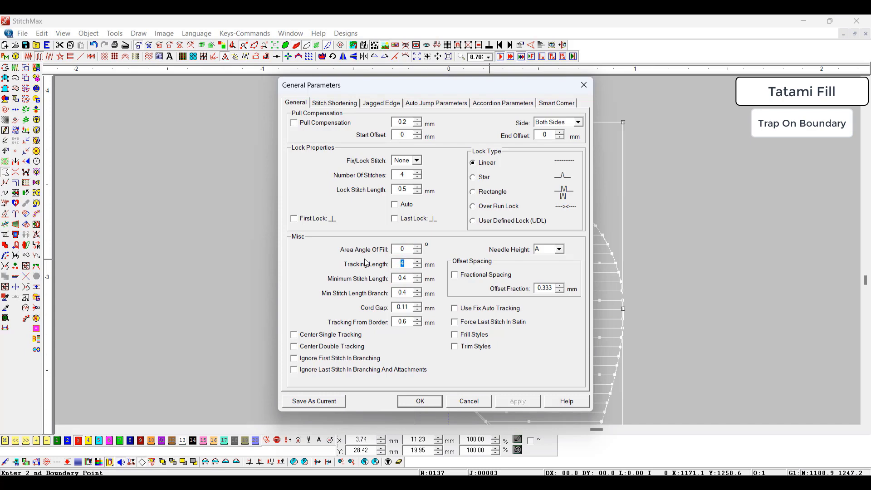
pyautogui.write('6')
pyautogui.press('Return')
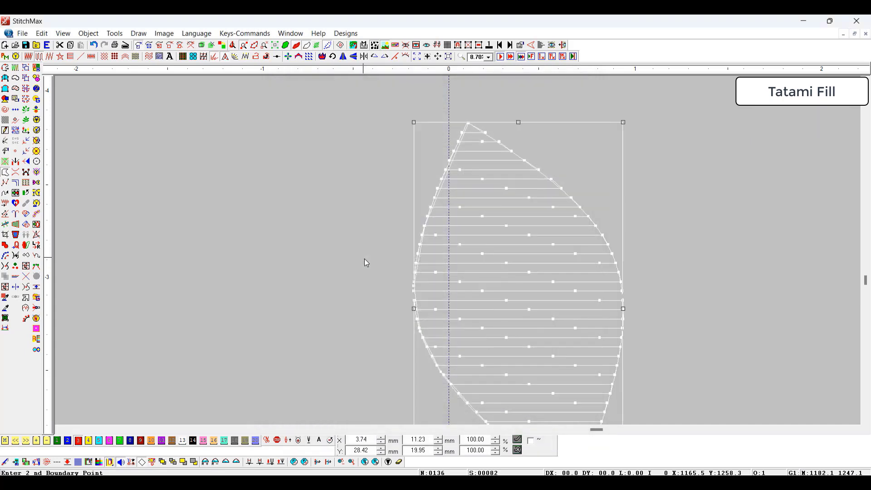
pyautogui.click(286, 248)
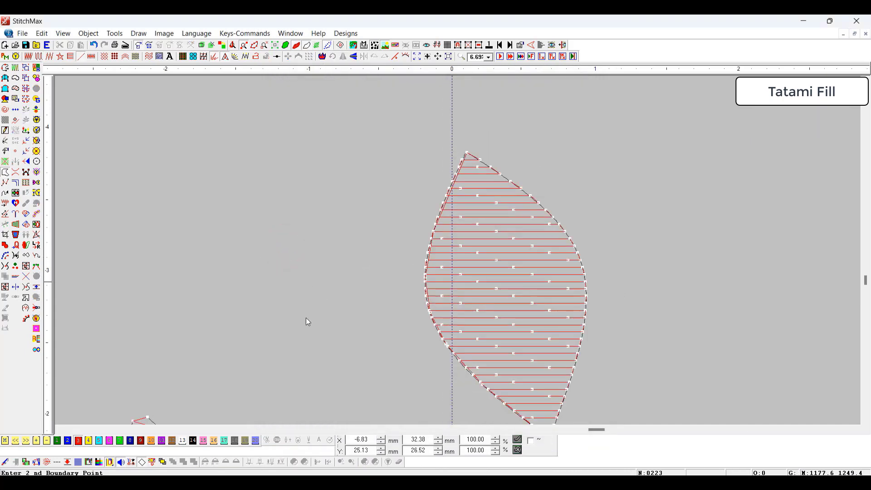
# Step: Check the A and B offset values in the large leaf's tatami fill parameters
pyautogui.scroll(-1, 373, 287)
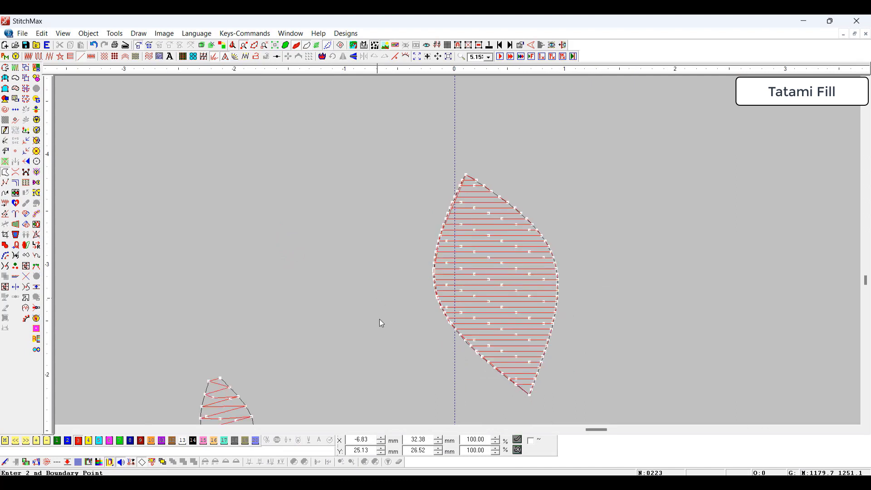
pyautogui.doubleClick(553, 301)
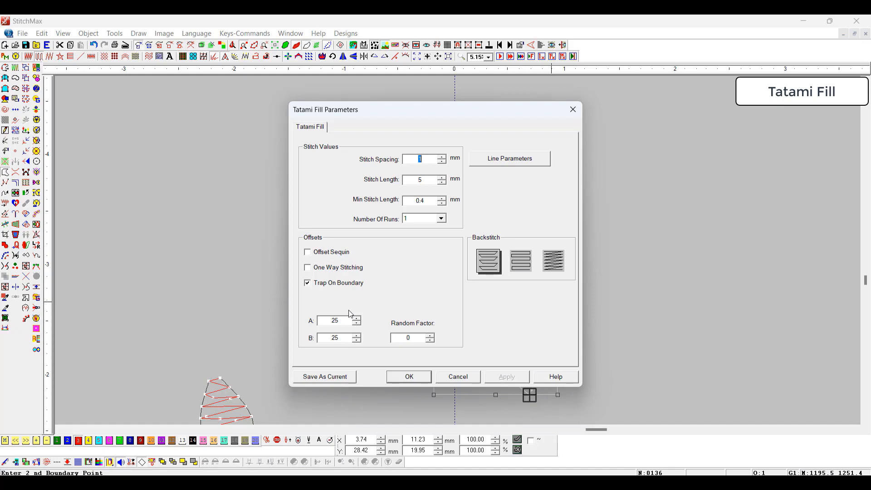
pyautogui.click(620, 307)
# Step: Display the stitches in realistic view on a black background and examine the large leaf
pyautogui.press('t')
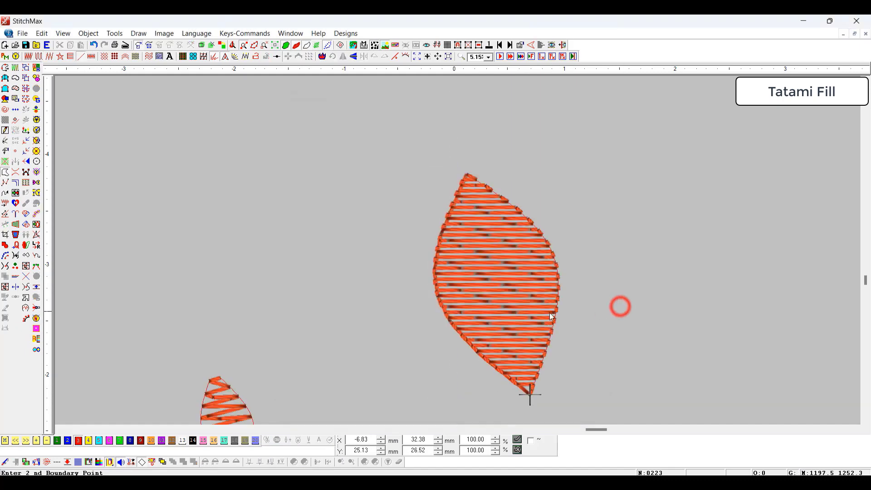
pyautogui.moveTo(451, 199); pyautogui.dragTo(584, 385)
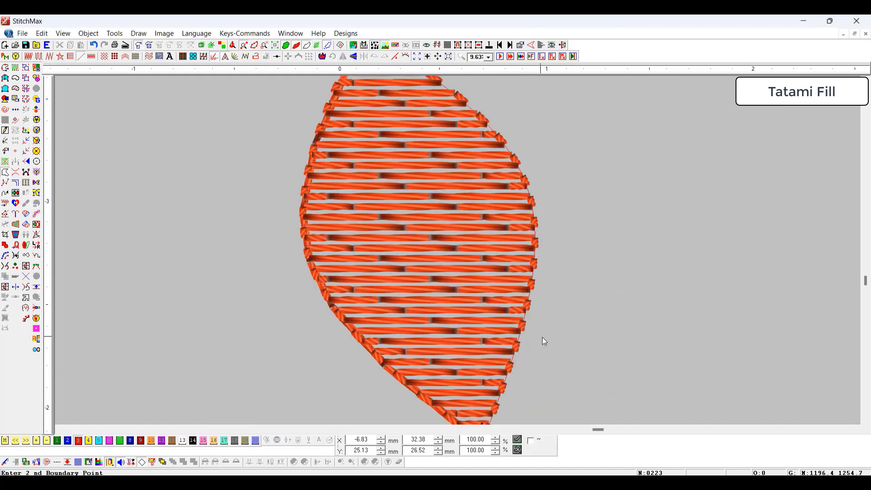
pyautogui.press('b')
pyautogui.scroll(-2, 448, 271)
pyautogui.click(413, 258)
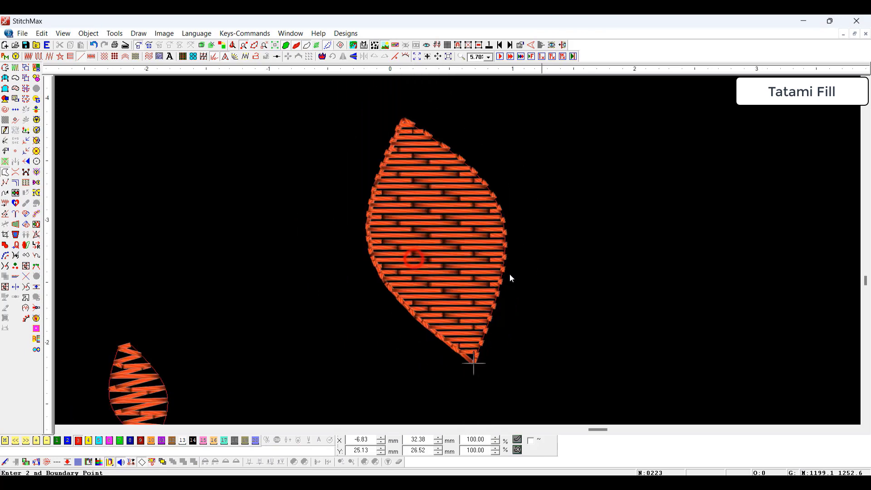
# Step: Duplicate the large leaf beside the original on its right and set the copy's tatami offset A to 45
pyautogui.click(498, 271)
pyautogui.moveTo(461, 267); pyautogui.dragTo(669, 293)
pyautogui.rightClick(669, 293)
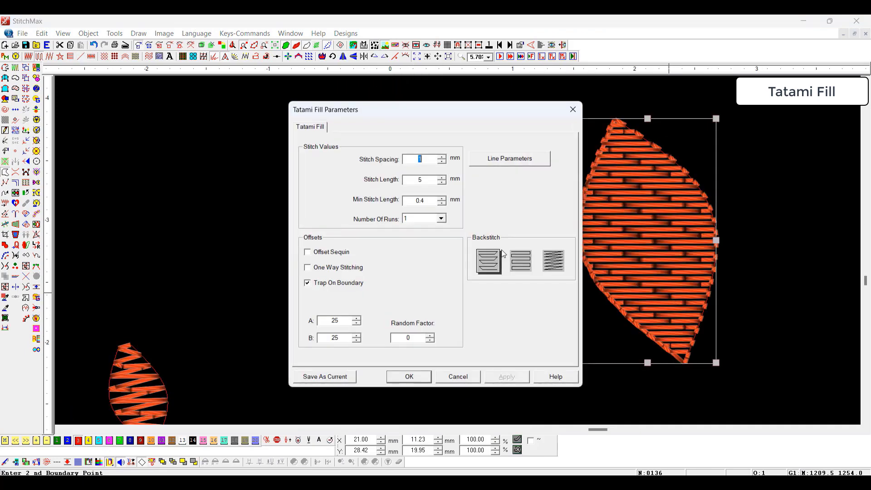
pyautogui.doubleClick(347, 321)
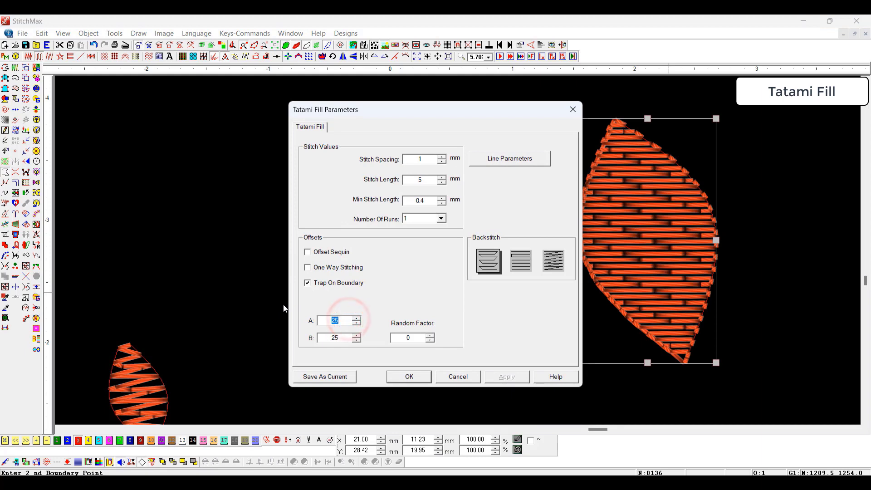
pyautogui.press('Return')
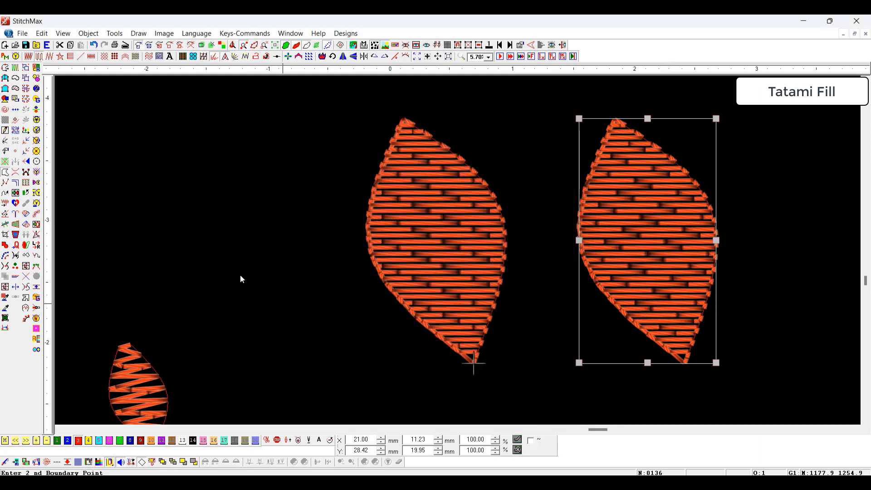
# Step: Try a tatami offset A of 70 on the copied leaf
pyautogui.rightClick(542, 296)
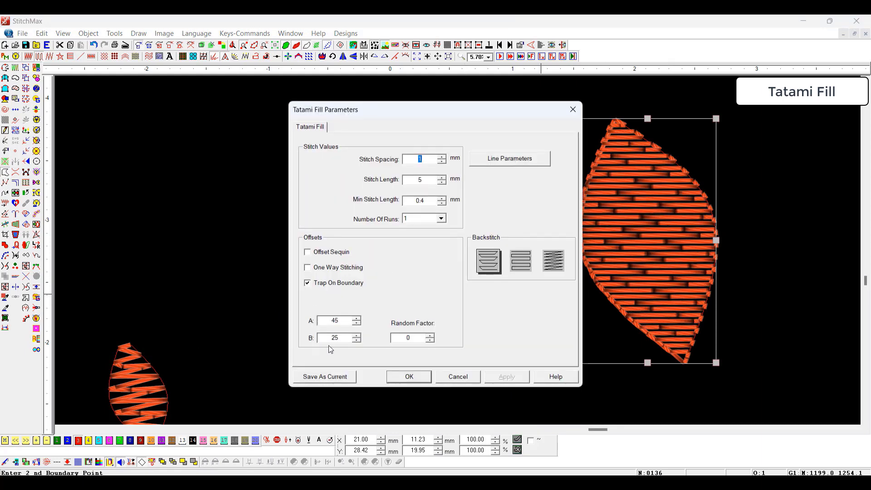
pyautogui.doubleClick(347, 320)
pyautogui.write('70')
pyautogui.press('Return')
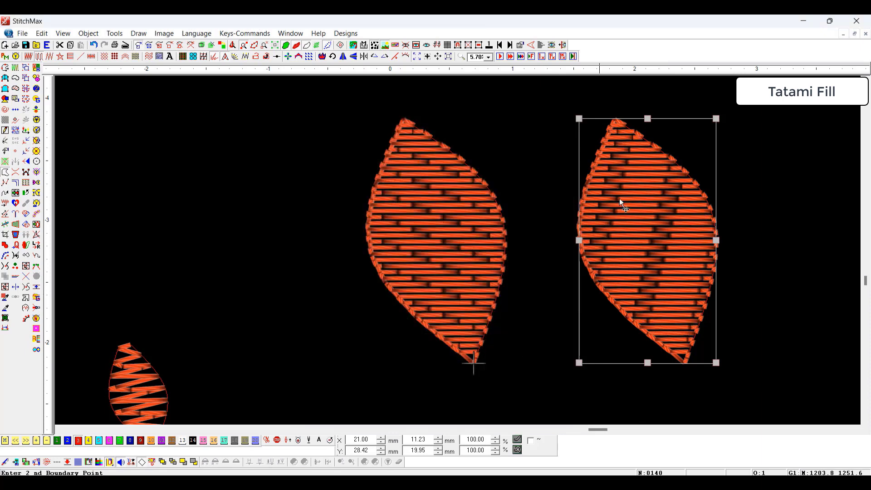
# Step: Set the copied leaf's tatami offset A to 65
pyautogui.rightClick(599, 327)
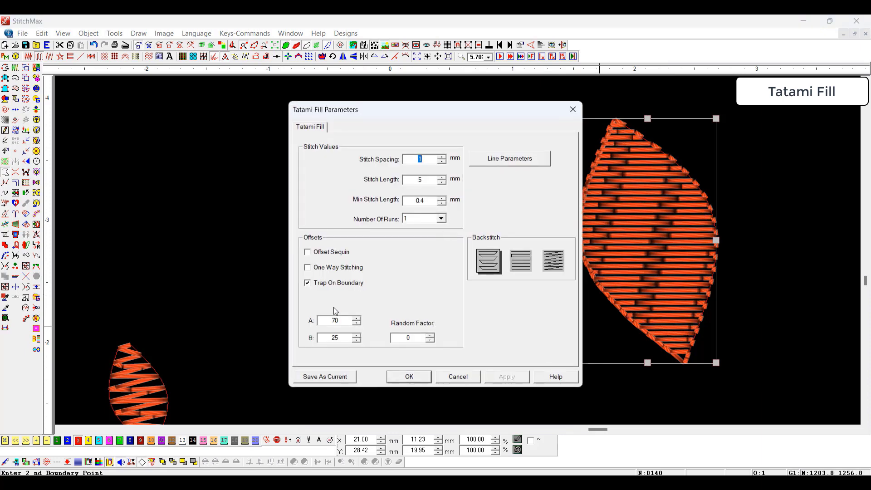
pyautogui.doubleClick(341, 320)
pyautogui.write('65')
pyautogui.press('Return')
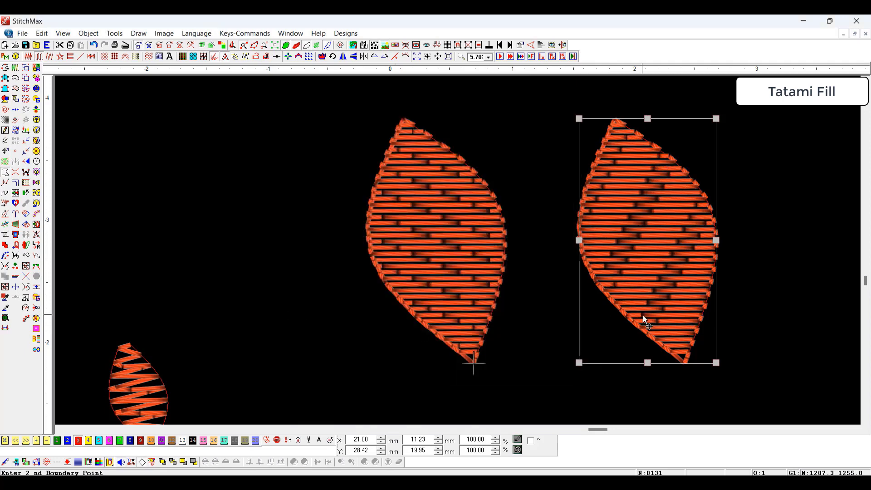
# Step: Duplicate the copied leaf farther to the right and change the new copy's tatami offset B
pyautogui.scroll(-2, 638, 257)
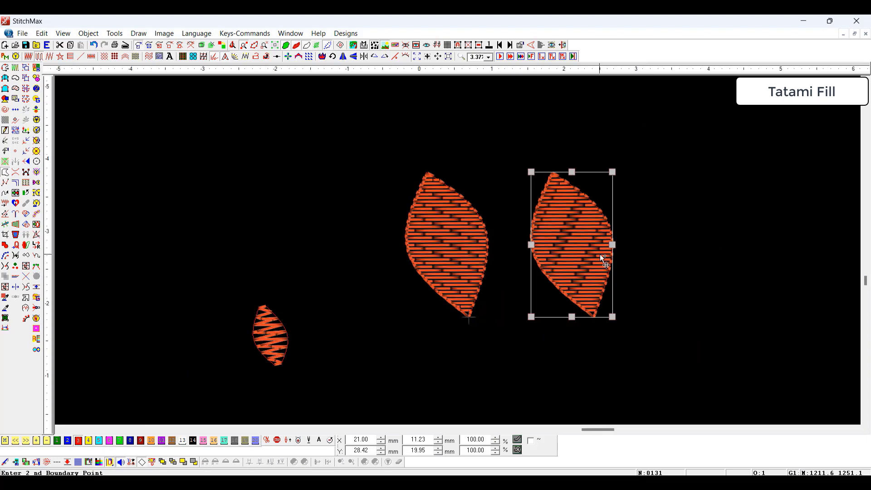
pyautogui.moveTo(589, 251); pyautogui.dragTo(707, 252)
pyautogui.doubleClick(653, 271)
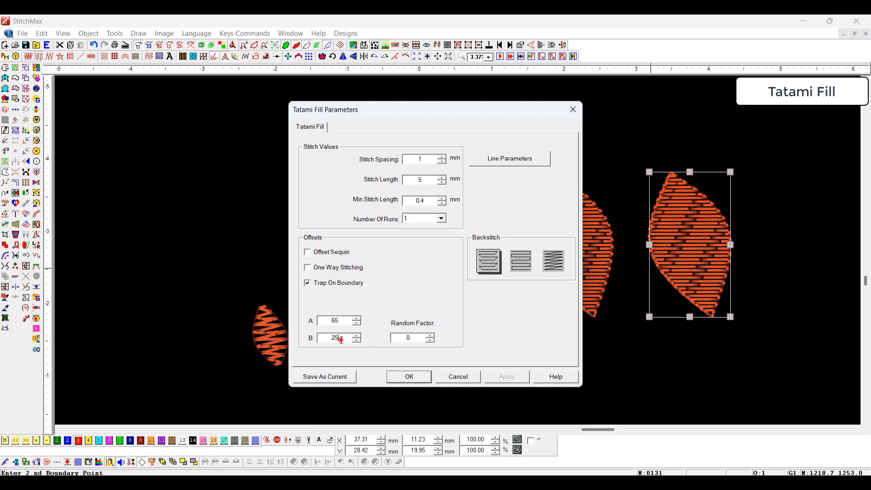
pyautogui.doubleClick(341, 338)
pyautogui.press('Return')
# Step: Compare the offset patterns of the three large leaves up close and clear the selection
pyautogui.moveTo(332, 150); pyautogui.dragTo(808, 373)
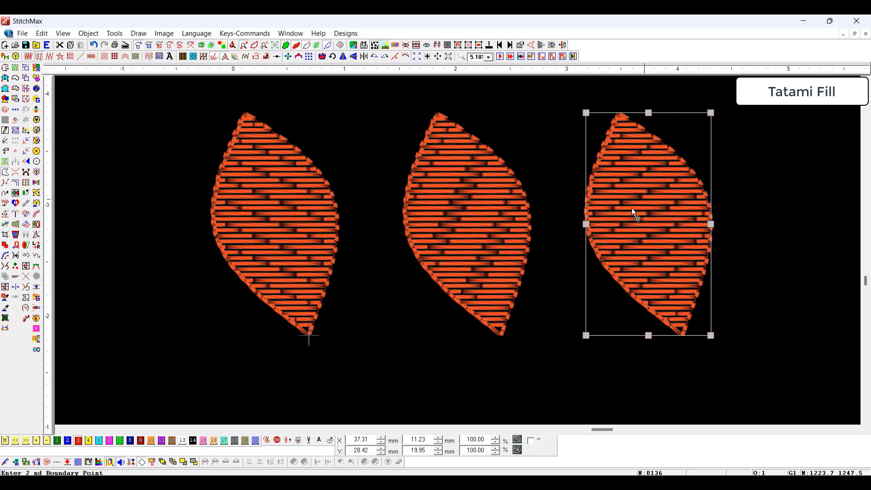
pyautogui.scroll(-2, 608, 224)
pyautogui.click(481, 352)
pyautogui.scroll(-1, 476, 348)
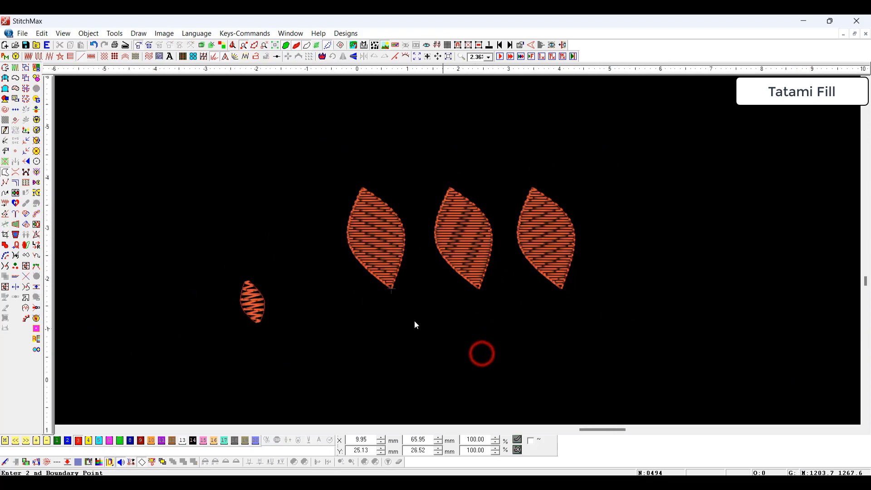
# Step: Return to the plain stitch view and check the small leaf's backstitch options in its tatami fill parameters
pyautogui.press('t')
pyautogui.press('z')
pyautogui.moveTo(237, 241); pyautogui.dragTo(304, 353)
pyautogui.click(376, 271)
pyautogui.press('p')
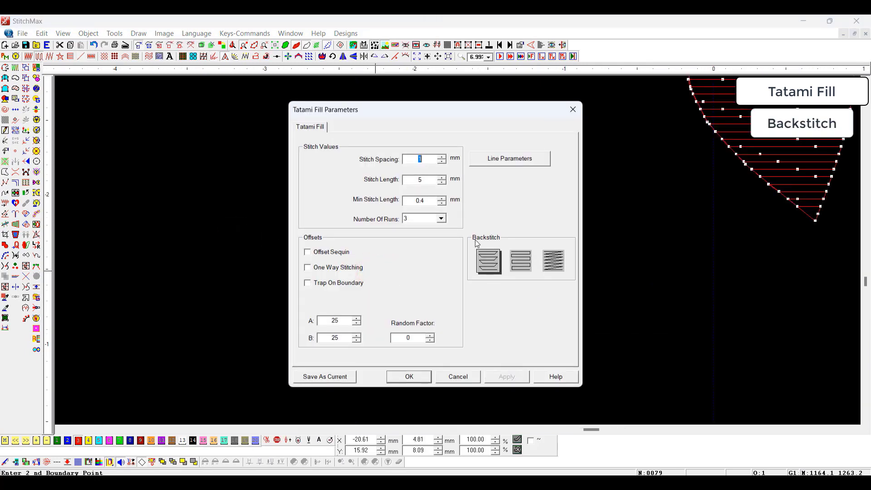
pyautogui.press('Escape')
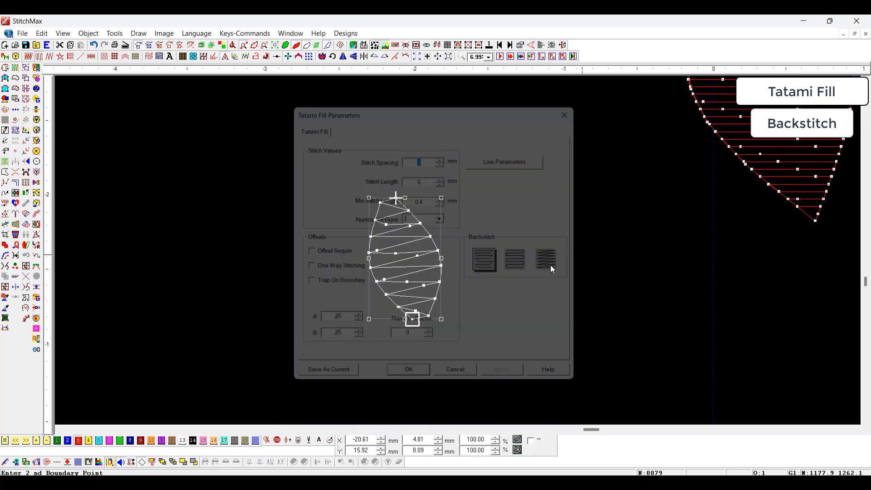
# Step: Enlarge the small leaf to about 8.4 by 14.2 mm, clear the selection and switch the canvas background to grey
pyautogui.press('z')
pyautogui.moveTo(488, 195); pyautogui.dragTo(352, 337)
pyautogui.scroll(-2, 463, 313)
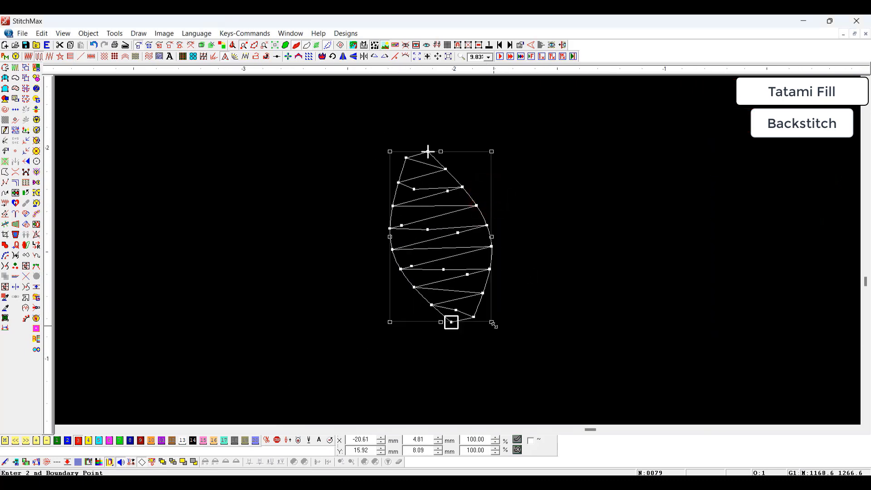
pyautogui.moveTo(493, 323); pyautogui.dragTo(598, 384)
pyautogui.click(644, 302)
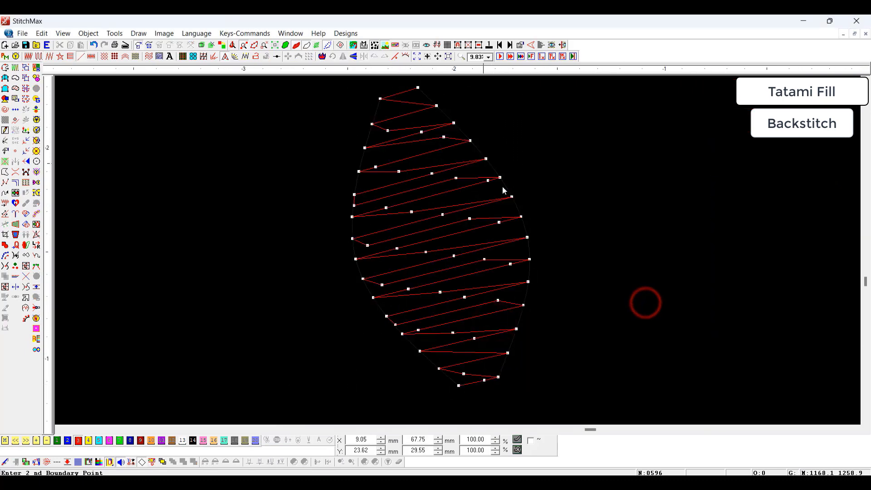
pyautogui.press('b')
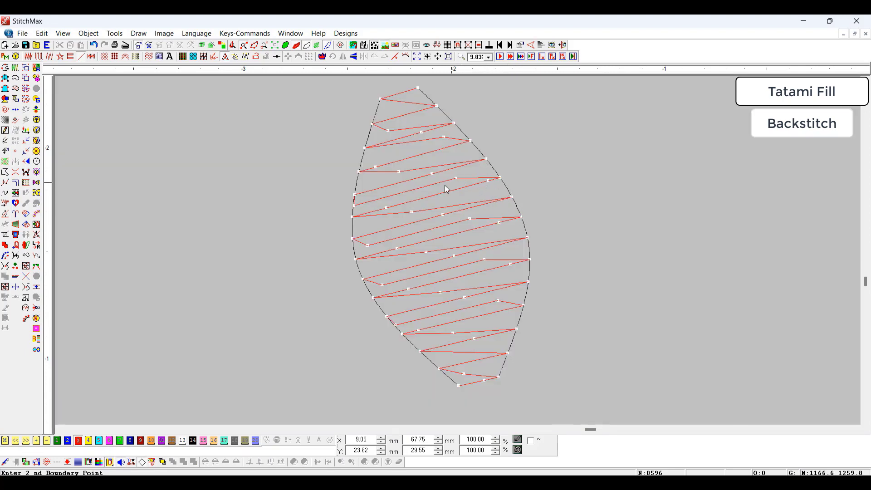
# Step: Duplicate the enlarged leaf to its left and set the copy's tatami backstitch to the second style
pyautogui.click(470, 213)
pyautogui.scroll(-2, 472, 249)
pyautogui.moveTo(472, 249); pyautogui.dragTo(312, 244)
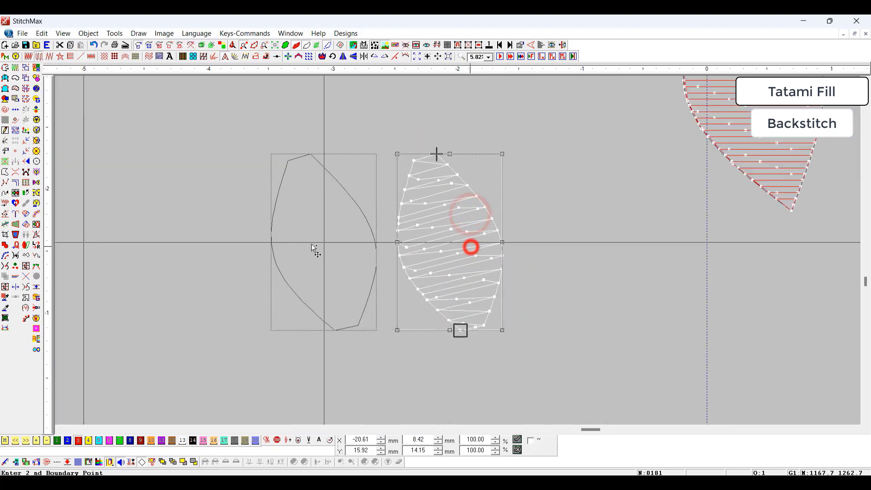
pyautogui.press('p')
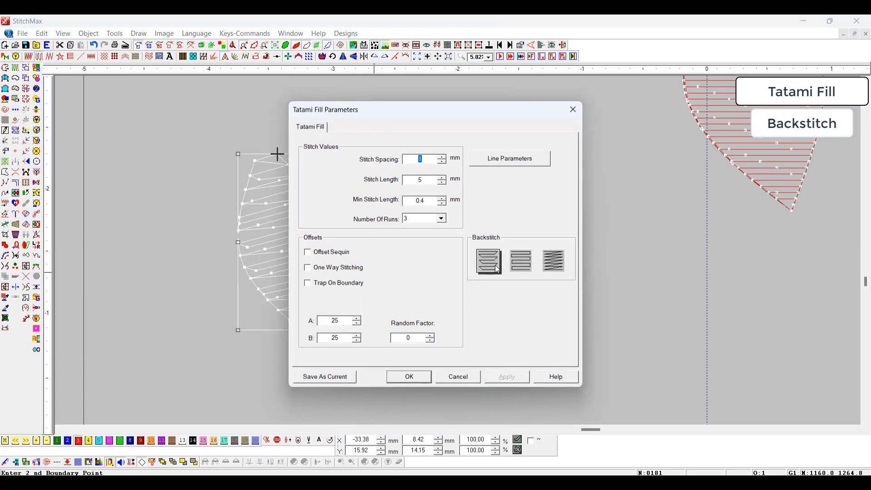
pyautogui.moveTo(488, 118); pyautogui.dragTo(679, 138)
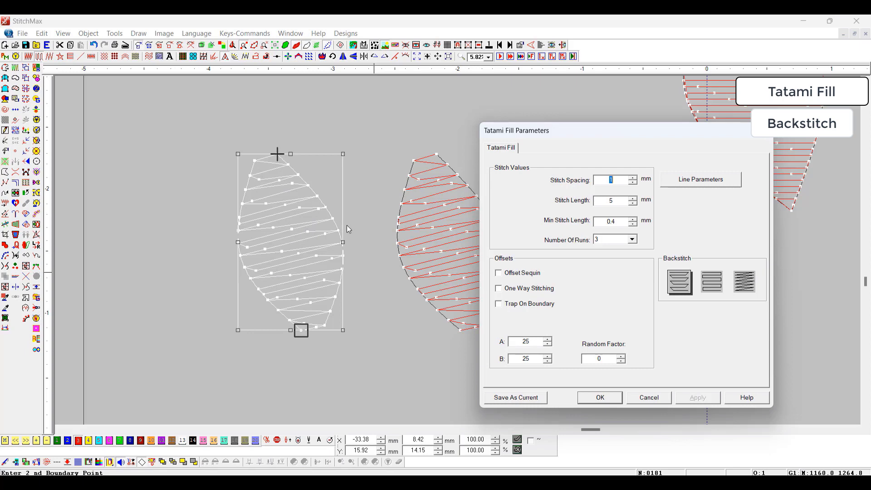
pyautogui.click(711, 282)
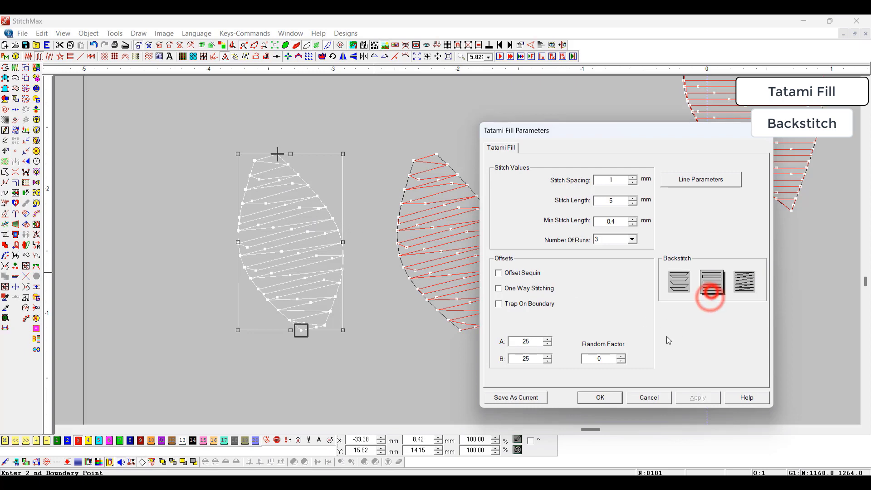
pyautogui.click(599, 397)
pyautogui.click(410, 352)
# Step: Compare both leaves' stitches up close in the realistic view and check the backstitch style in each leaf's tatami fill parameters
pyautogui.press('z')
pyautogui.moveTo(316, 208); pyautogui.dragTo(385, 300)
pyautogui.press('t')
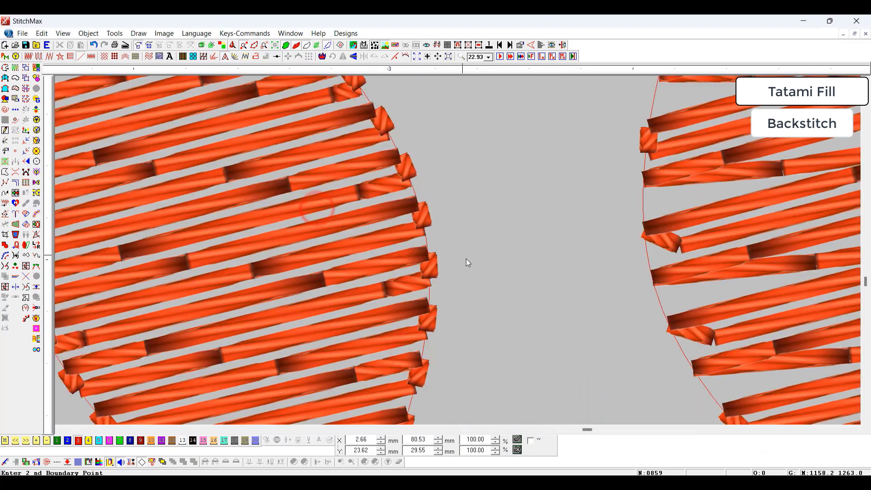
pyautogui.scroll(-2, 467, 259)
pyautogui.click(711, 196)
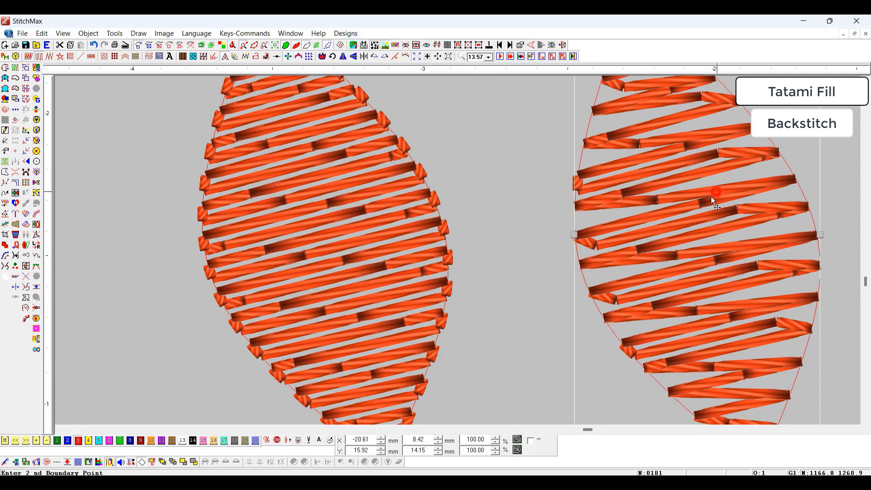
pyautogui.press('p')
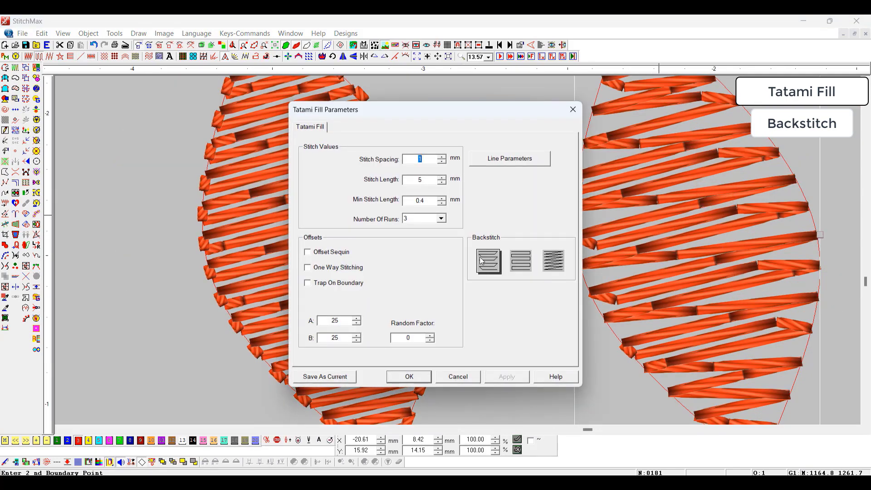
pyautogui.press('Escape')
pyautogui.click(303, 154)
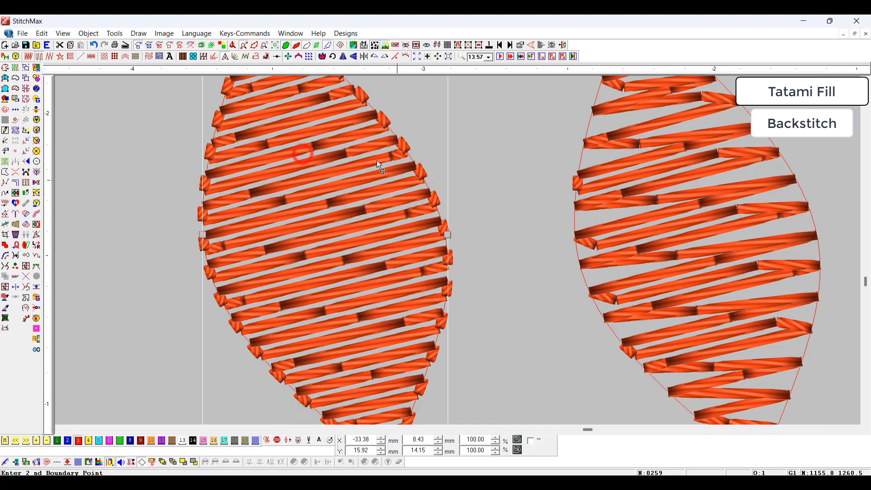
pyautogui.press('p')
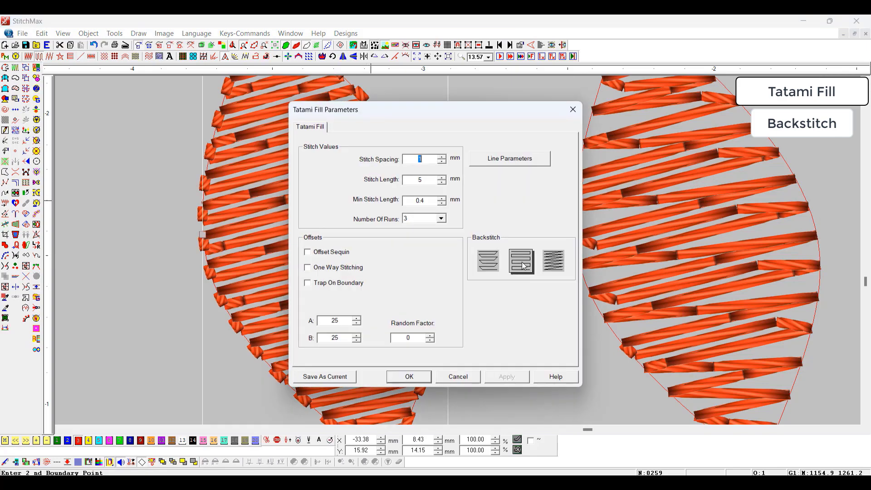
pyautogui.click(409, 377)
# Step: Duplicate the second-style leaf farther to the left and set the new copy's tatami backstitch to the third, zigzag style
pyautogui.scroll(-2, 410, 269)
pyautogui.moveTo(403, 284); pyautogui.dragTo(218, 260)
pyautogui.scroll(-1, 218, 260)
pyautogui.press('p')
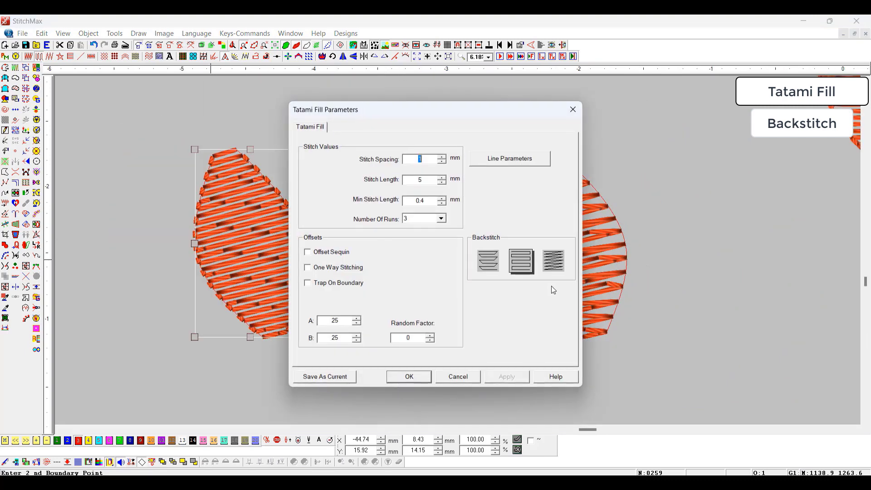
pyautogui.click(555, 263)
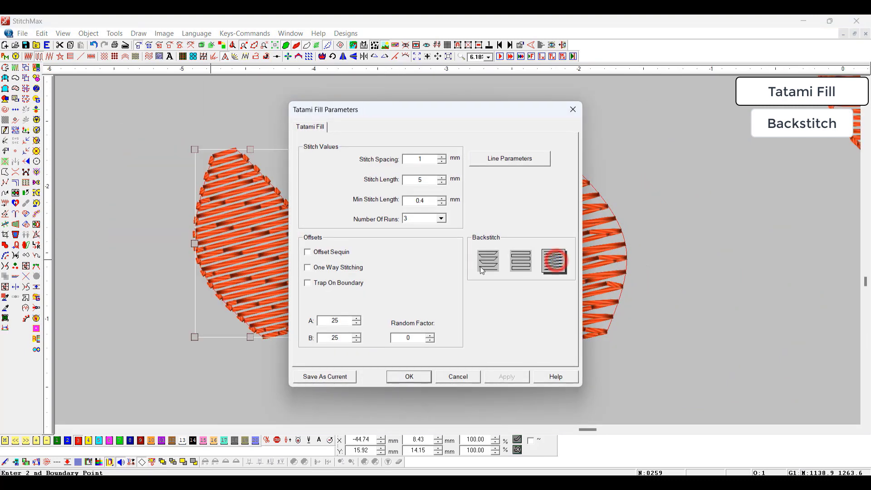
pyautogui.click(409, 375)
pyautogui.moveTo(271, 189); pyautogui.dragTo(329, 286)
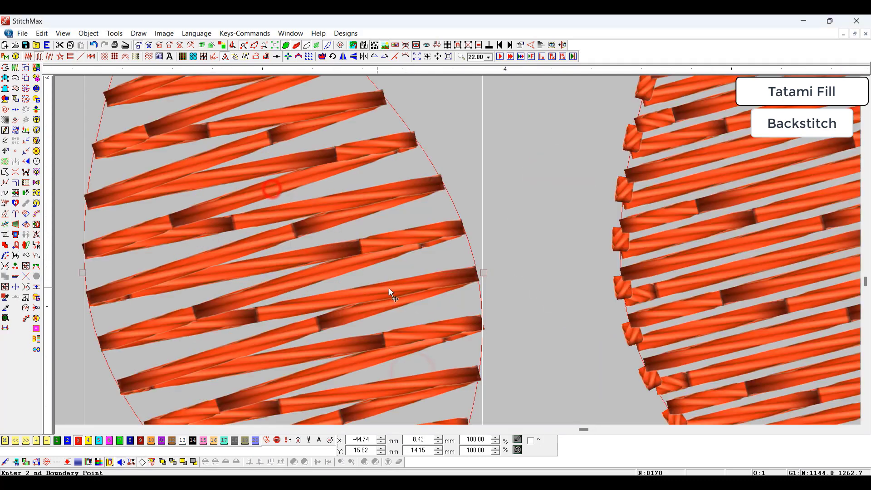
pyautogui.scroll(-7, 509, 345)
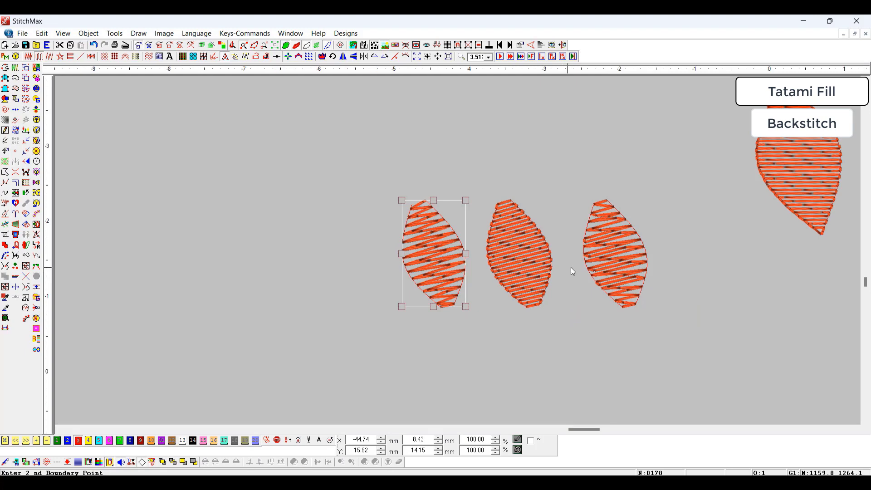
# Step: Set the middle small leaf's tatami stitch spacing to 2 mm
pyautogui.moveTo(552, 109); pyautogui.dragTo(498, 301)
pyautogui.click(499, 301)
pyautogui.hotkey('alt', 'Return')
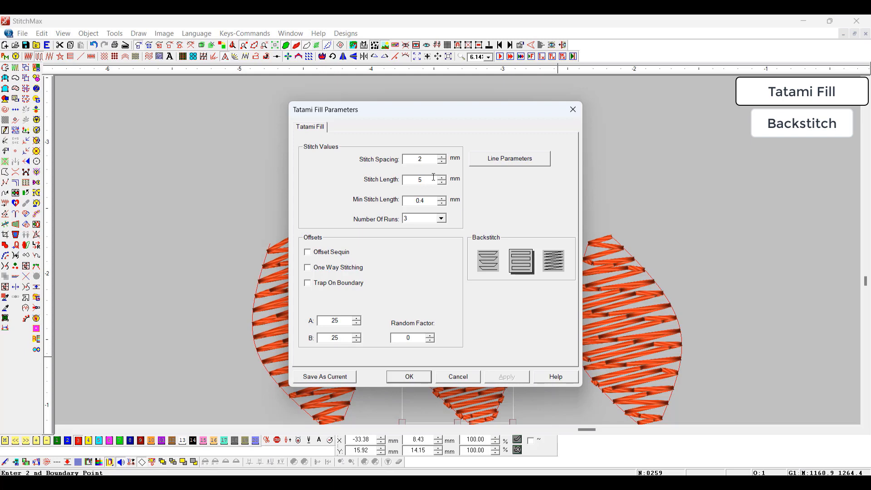
pyautogui.press('Return')
pyautogui.press('z')
pyautogui.moveTo(513, 259); pyautogui.dragTo(493, 362)
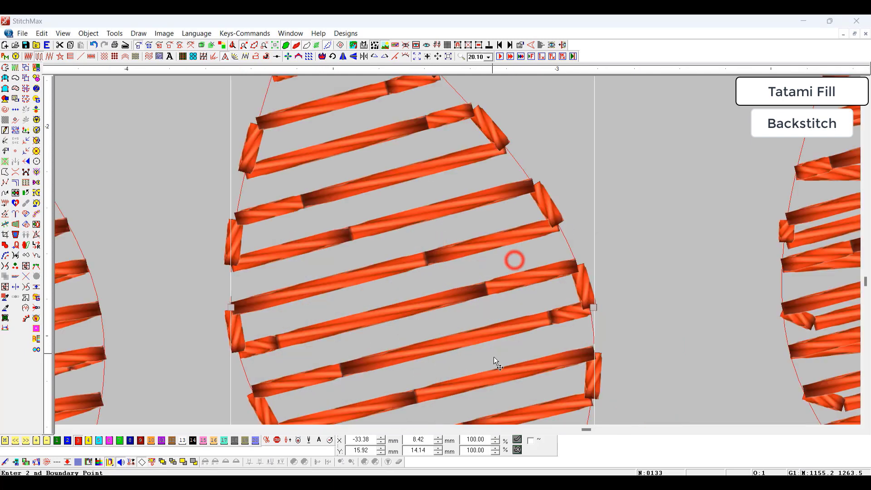
# Step: Change the line style and set the number of runs to 5 in the middle leaf's line parameters
pyautogui.hotkey('alt', 'Return')
pyautogui.click(505, 160)
pyautogui.click(447, 182)
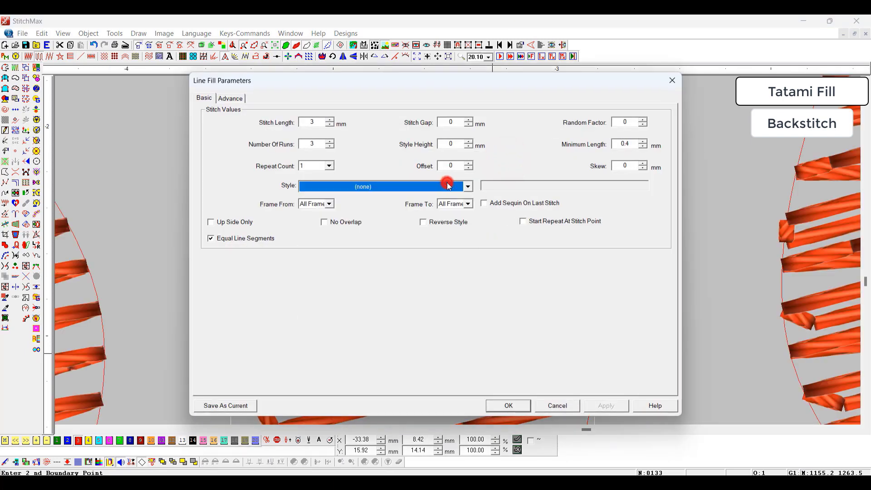
pyautogui.scroll(-1, 447, 183)
pyautogui.moveTo(314, 146); pyautogui.dragTo(229, 125)
pyautogui.write('5')
pyautogui.press('Return')
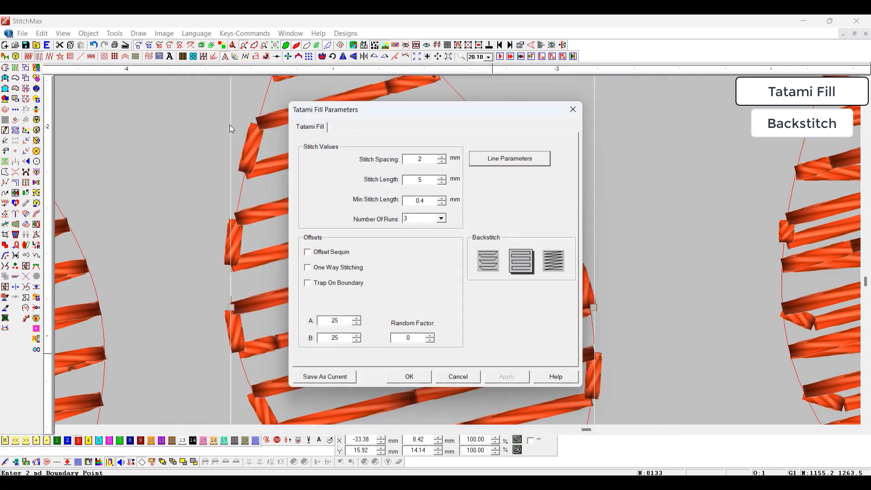
pyautogui.click(399, 376)
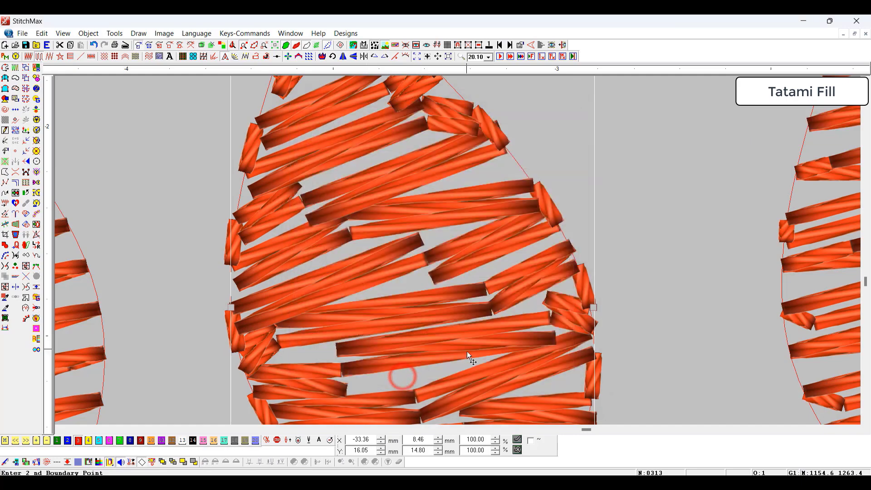
# Step: Clear the selection, return to the plain stitch view and look over all the leaves
pyautogui.scroll(-3, 466, 351)
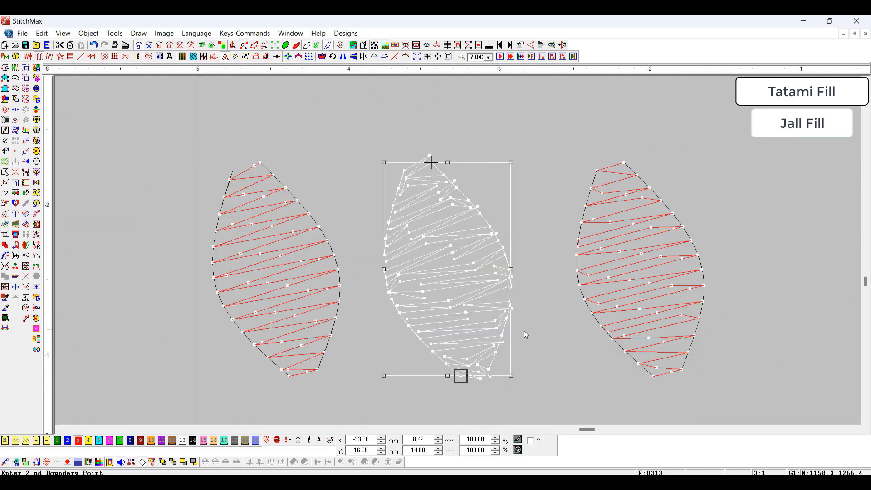
pyautogui.scroll(-4, 539, 326)
pyautogui.click(576, 342)
pyautogui.scroll(-2, 568, 331)
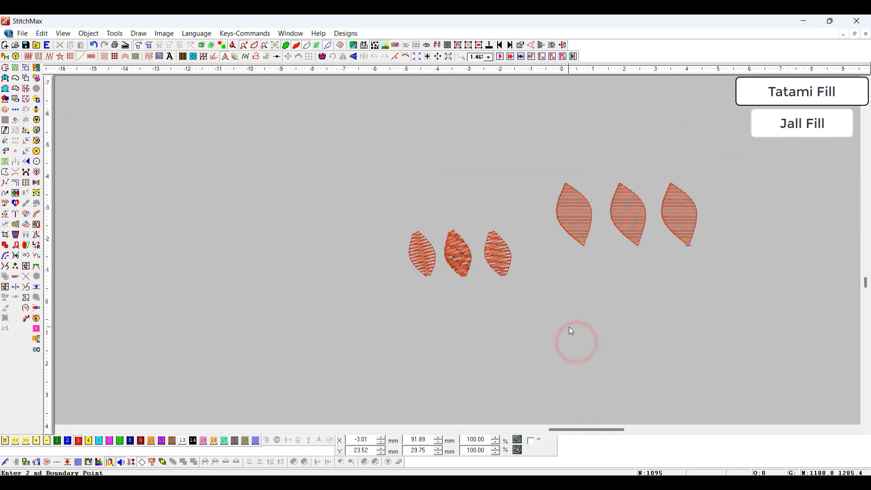
pyautogui.scroll(-2, 707, 157)
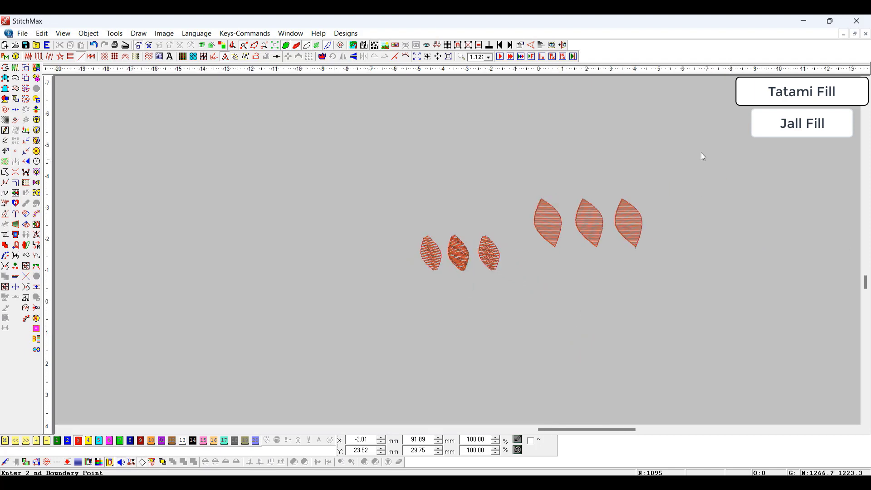
pyautogui.press('t')
pyautogui.moveTo(593, 186); pyautogui.dragTo(438, 284)
pyautogui.scroll(-1, 394, 318)
pyautogui.scroll(-1, 375, 332)
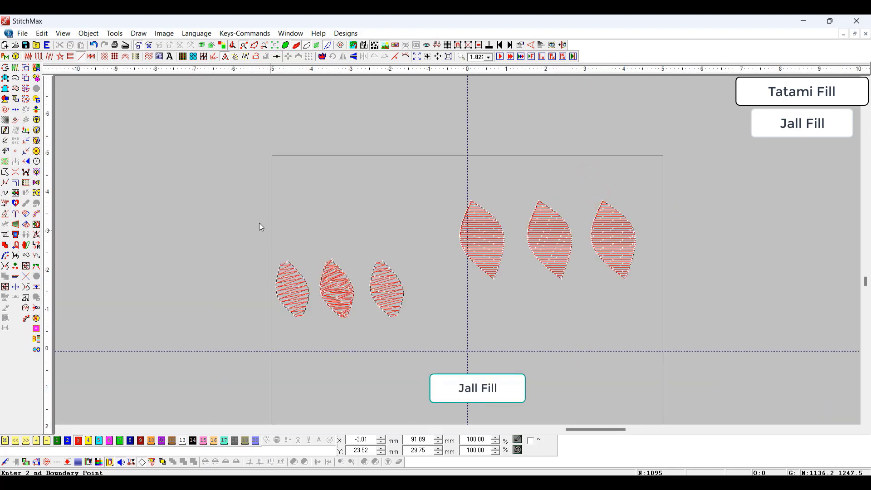
# Step: Duplicate the three small leaves together, place the copies above the originals and clear the selection
pyautogui.press('z')
pyautogui.moveTo(302, 196); pyautogui.dragTo(435, 371)
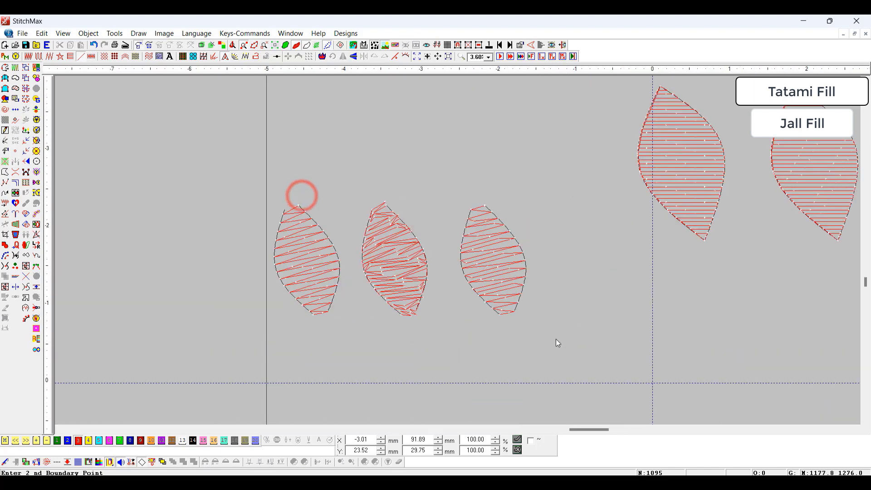
pyautogui.scroll(-1, 556, 340)
pyautogui.click(499, 270)
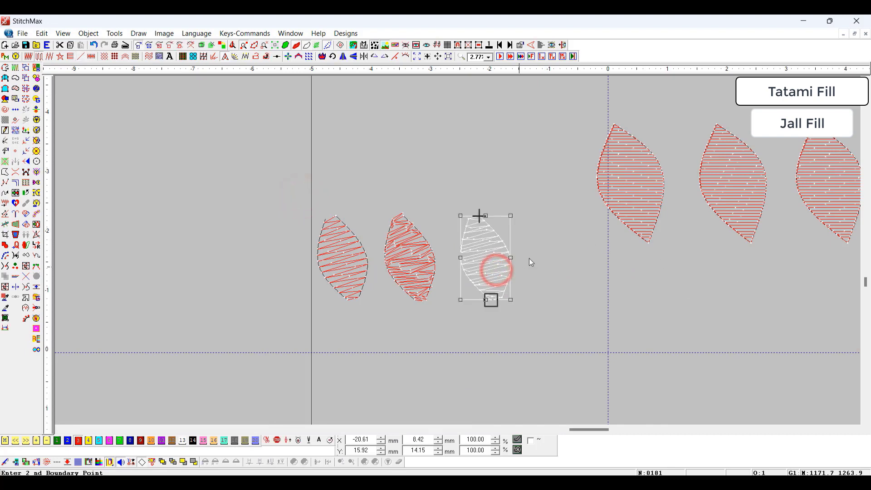
pyautogui.keyDown('shift'); pyautogui.click(413, 265); pyautogui.keyUp('shift')
pyautogui.keyDown('shift'); pyautogui.click(386, 266); pyautogui.keyUp('shift')
pyautogui.keyDown('shift'); pyautogui.click(356, 263); pyautogui.keyUp('shift')
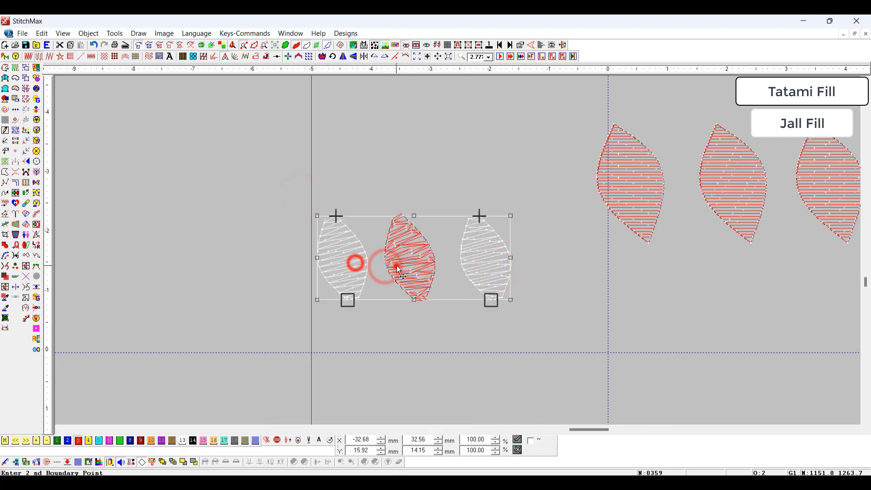
pyautogui.keyDown('shift'); pyautogui.click(395, 267); pyautogui.keyUp('shift')
pyautogui.moveTo(433, 265); pyautogui.dragTo(430, 116)
pyautogui.click(560, 282)
# Step: Convert the rightmost of the upper small leaves from tatami fill to Jall fill
pyautogui.scroll(5, 539, 247)
pyautogui.press('z')
pyautogui.moveTo(521, 204); pyautogui.dragTo(258, 397)
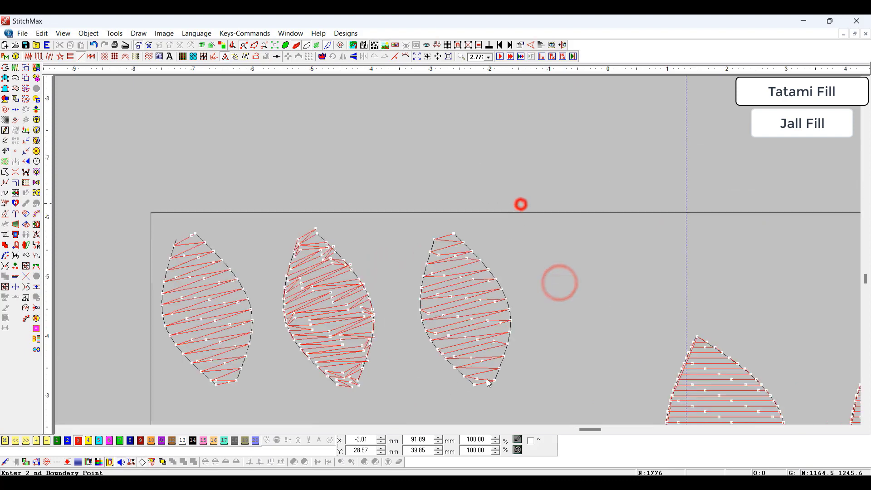
pyautogui.click(472, 293)
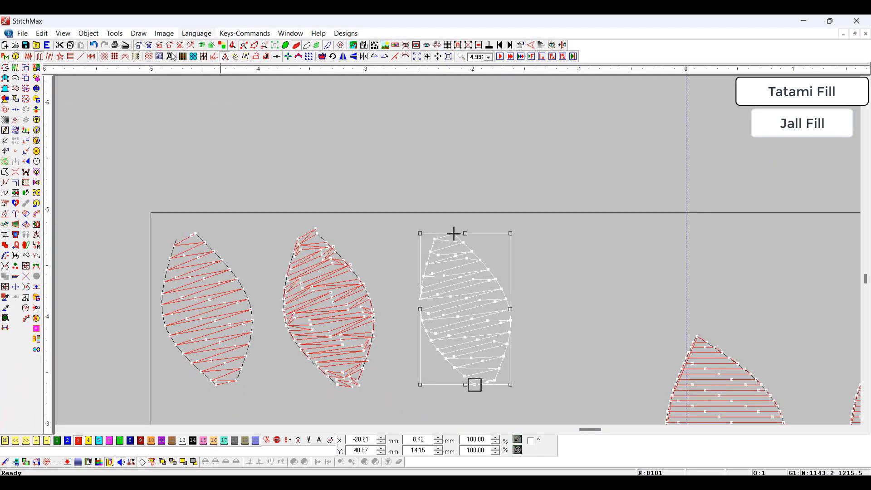
pyautogui.click(181, 55)
pyautogui.press('z')
pyautogui.moveTo(447, 205); pyautogui.dragTo(523, 384)
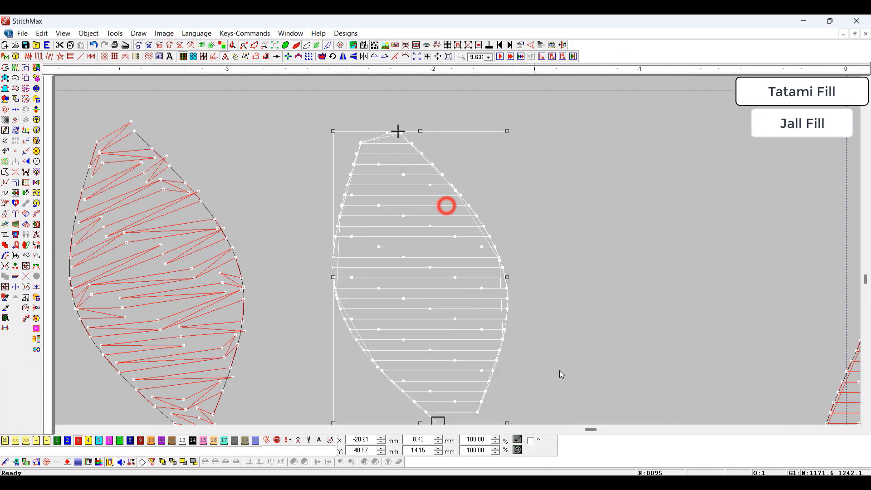
# Step: Set the Jall fill leaf's backstitch to the third, zigzag style and display its stitches in the realistic view
pyautogui.press('Return')
pyautogui.click(554, 262)
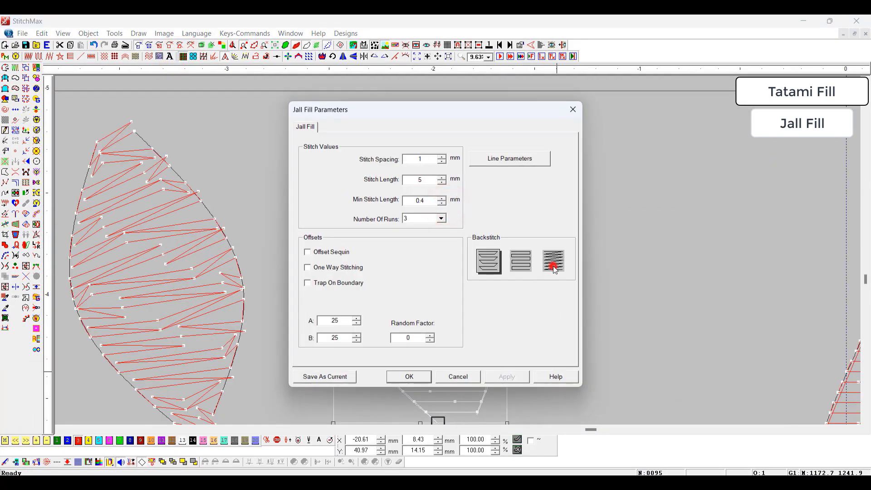
pyautogui.click(408, 376)
pyautogui.press('t')
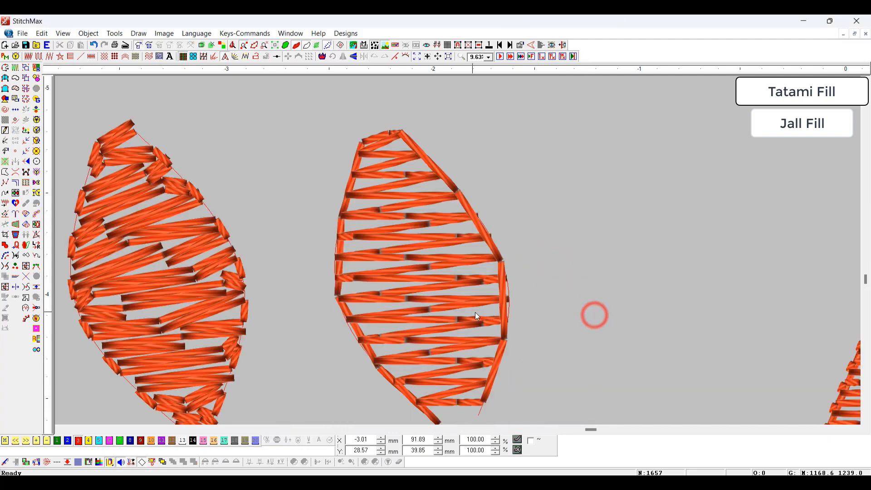
# Step: Return to the plain stitch view and open the Jall fill leaf's parameters
pyautogui.press('t')
pyautogui.click(448, 300)
pyautogui.scroll(-1, 447, 297)
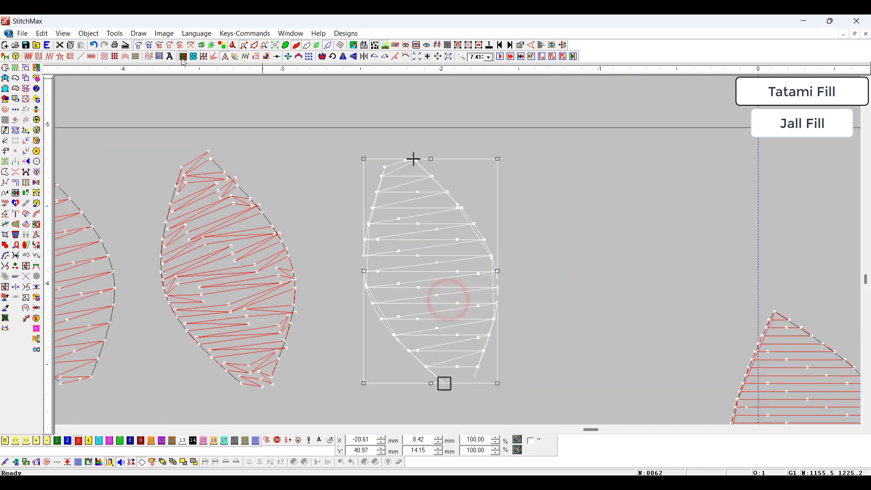
pyautogui.doubleClick(431, 276)
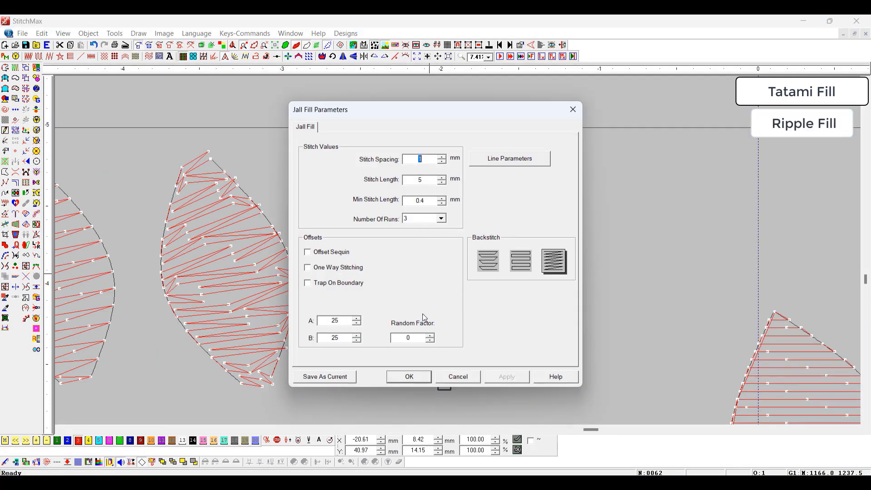
# Step: Close the Jall fill leaf's parameters without changes and clear the selection
pyautogui.click(467, 380)
pyautogui.click(569, 285)
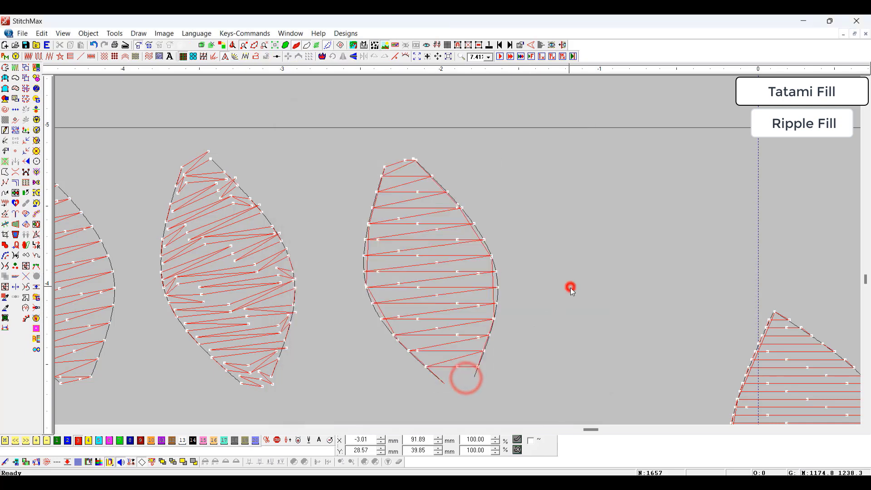
# Step: Duplicate the large leaf, place the copy to the upper right of the original and convert it to Ripple fill
pyautogui.scroll(-3, 569, 286)
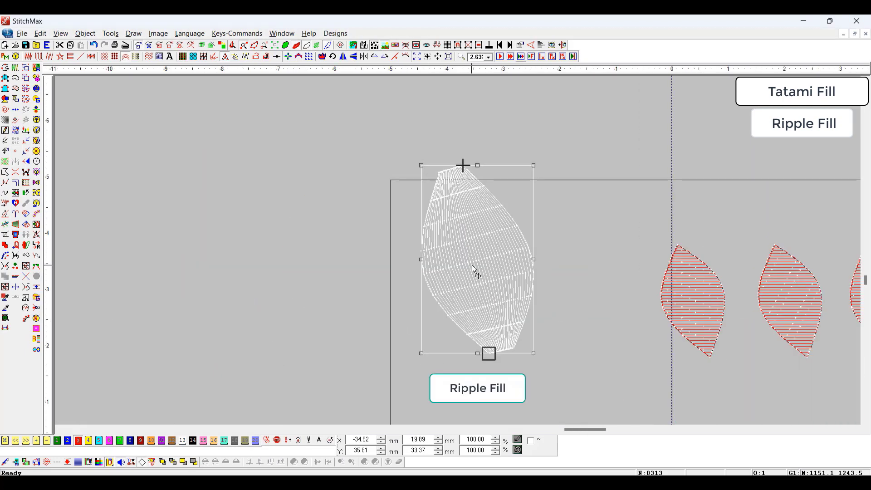
pyautogui.scroll(-2, 498, 130)
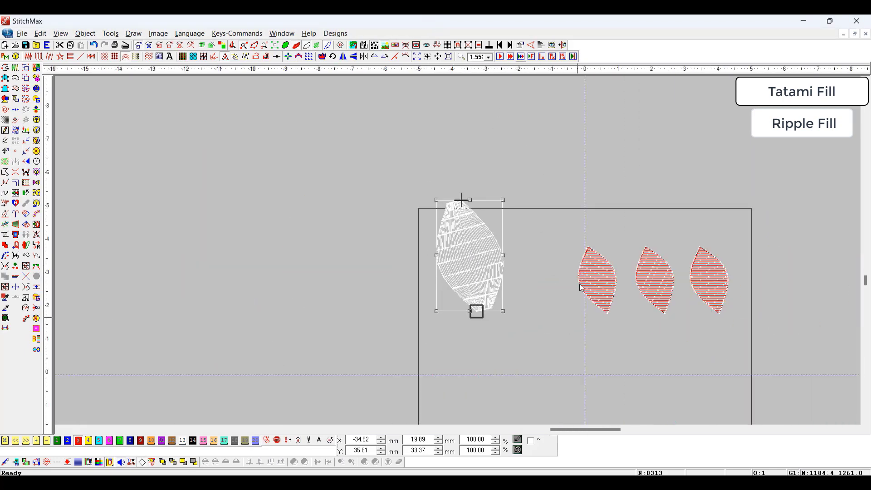
pyautogui.moveTo(571, 177); pyautogui.dragTo(410, 321)
pyautogui.scroll(-2, 505, 305)
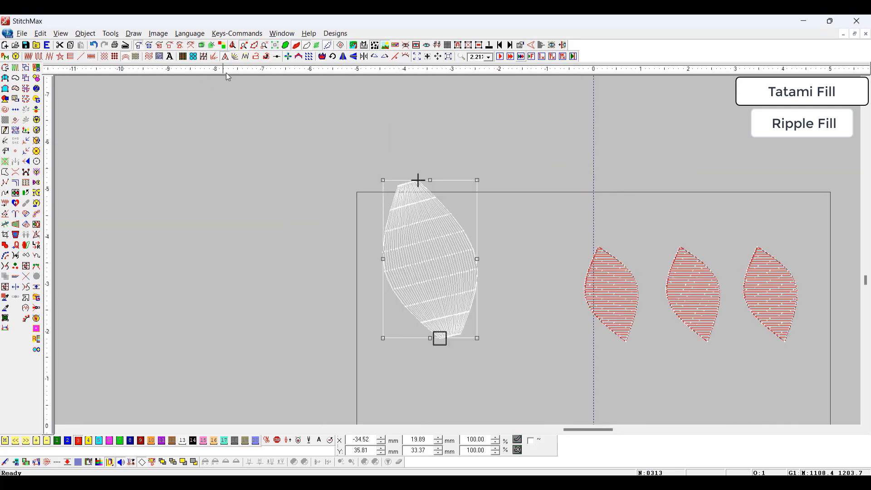
pyautogui.click(438, 274)
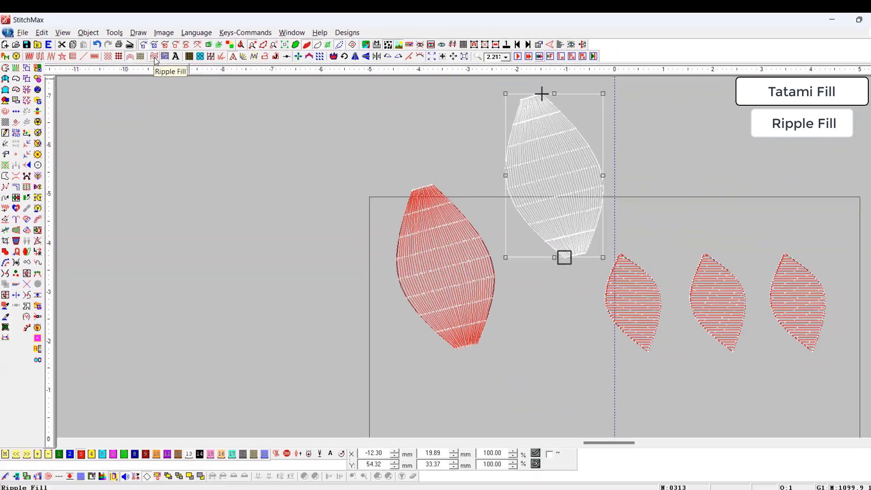
pyautogui.click(297, 83)
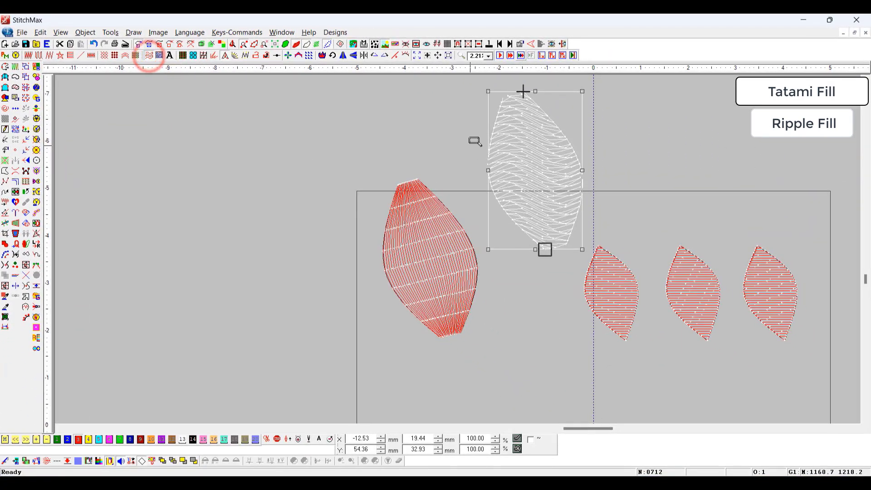
# Step: Show the Ripple fill leaf in the realistic view and examine its wavy stitch pattern from tip to base
pyautogui.click(476, 141)
pyautogui.click(600, 284)
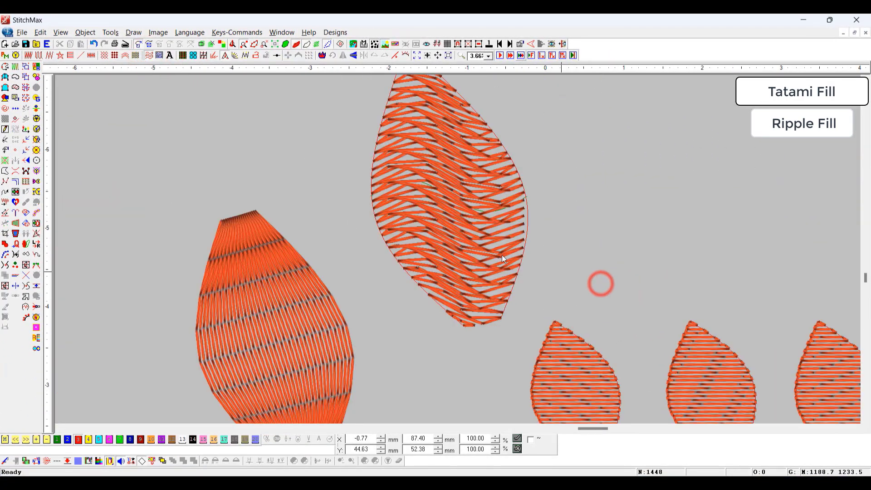
pyautogui.press('z')
pyautogui.moveTo(343, 153); pyautogui.dragTo(626, 371)
pyautogui.click(444, 238)
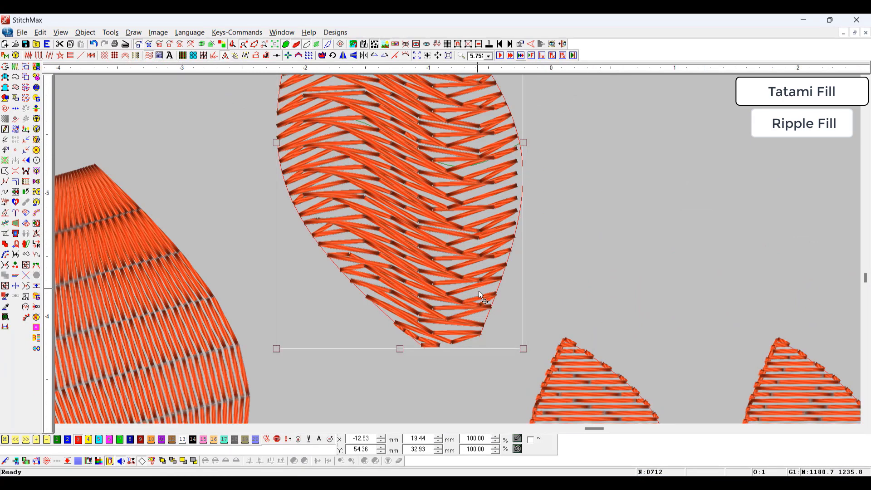
pyautogui.scroll(-3, 477, 290)
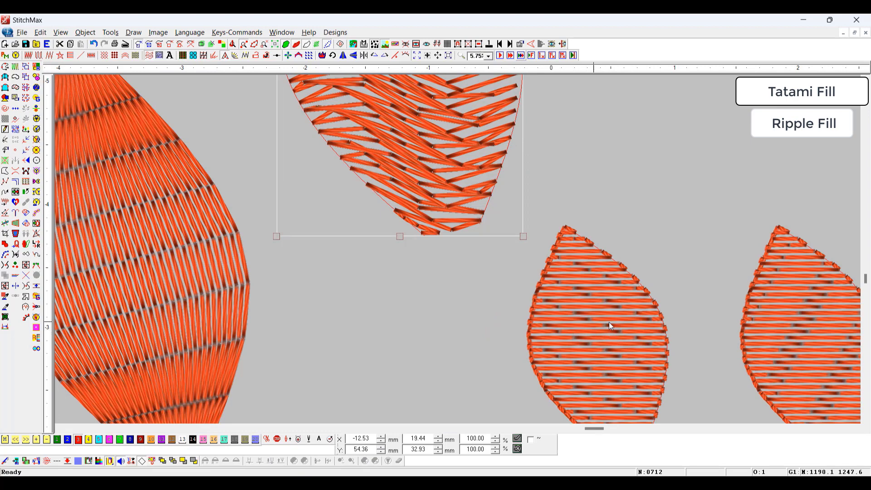
pyautogui.scroll(3, 609, 326)
pyautogui.scroll(-1, 447, 245)
pyautogui.scroll(3, 441, 233)
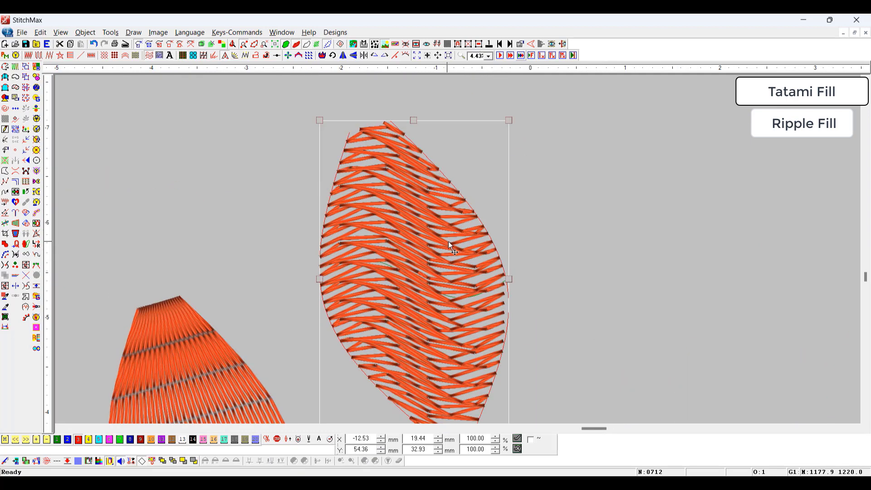
# Step: Reshape the Ripple fill's guide curve by raising both inner nodes and extending its right end beyond the leaf outline
pyautogui.doubleClick(448, 241)
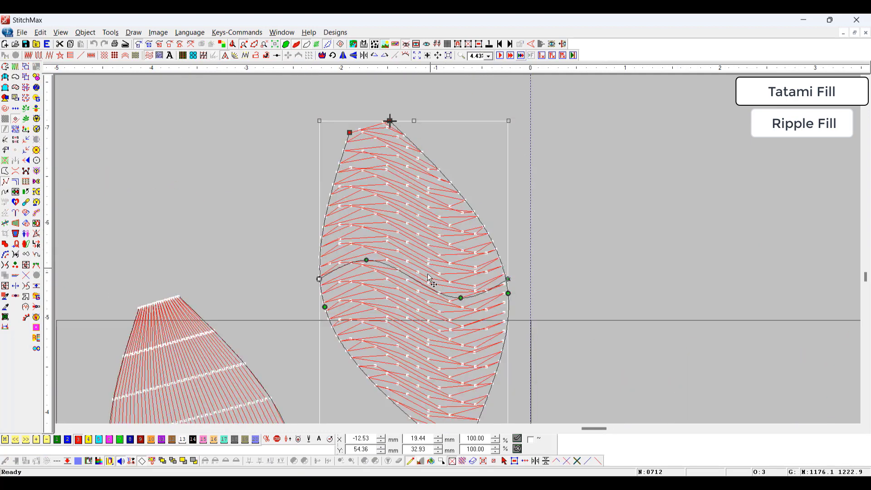
pyautogui.click(460, 299)
pyautogui.moveTo(460, 300); pyautogui.dragTo(445, 262)
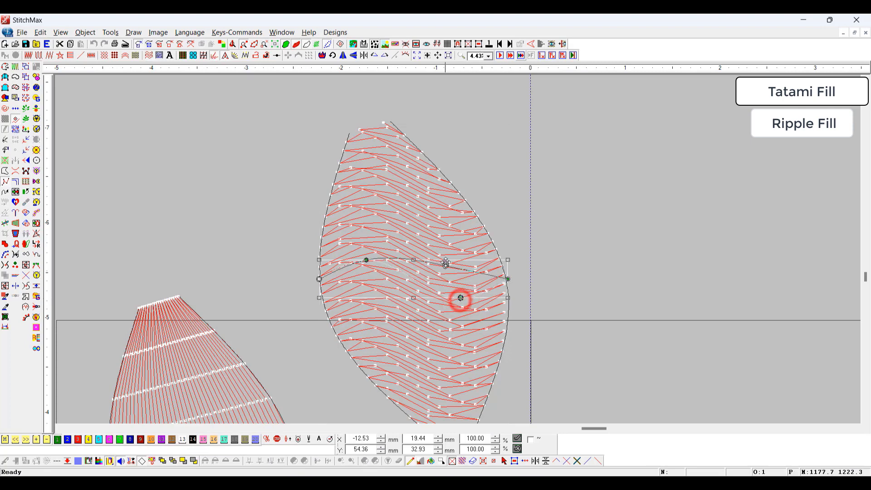
pyautogui.moveTo(368, 260); pyautogui.dragTo(355, 244)
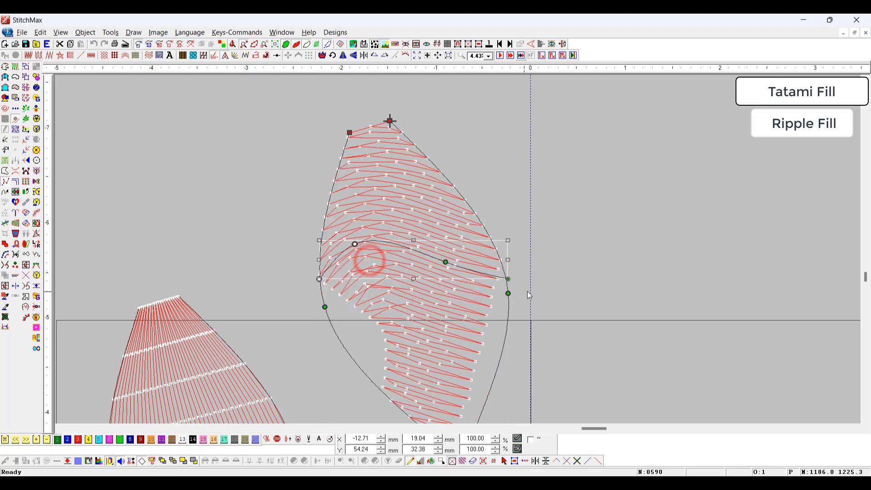
pyautogui.moveTo(507, 279); pyautogui.dragTo(588, 304)
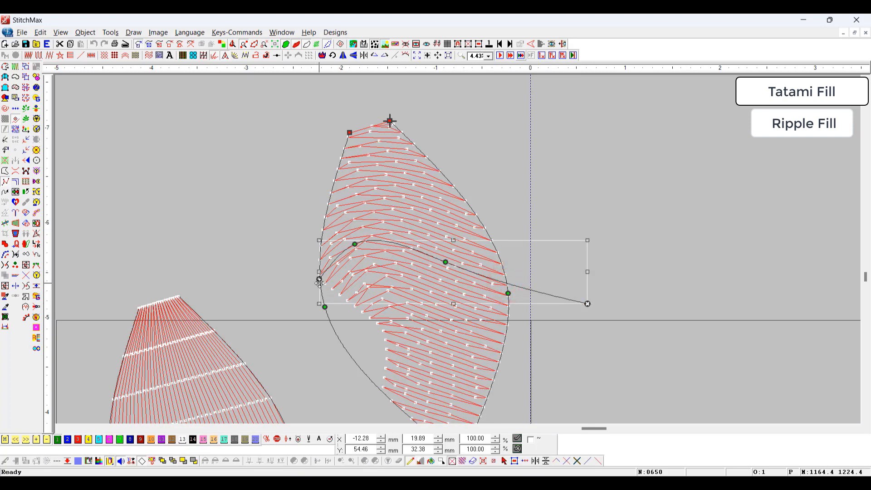
# Step: Run the guide curve lengthwise through the leaf, from above its tip to below its base, and show the stitches in the realistic view
pyautogui.moveTo(320, 279); pyautogui.dragTo(368, 113)
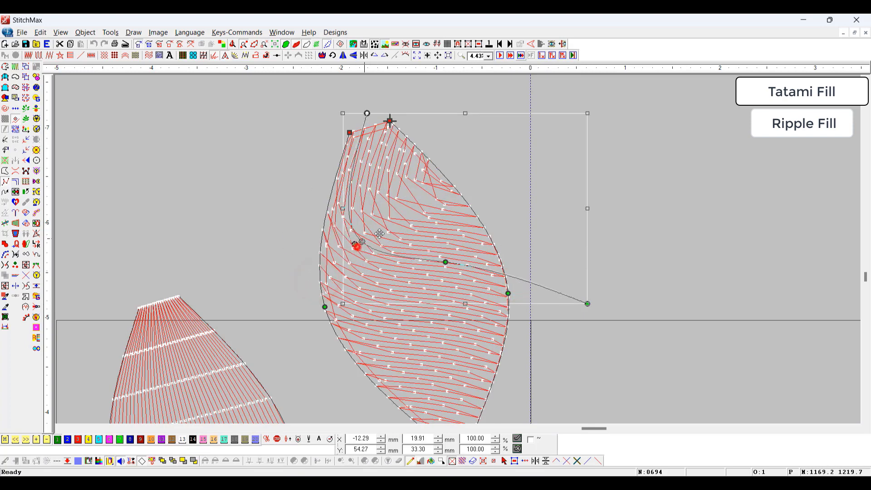
pyautogui.moveTo(379, 233); pyautogui.dragTo(402, 226)
pyautogui.moveTo(446, 261); pyautogui.dragTo(434, 313)
pyautogui.scroll(-3, 564, 154)
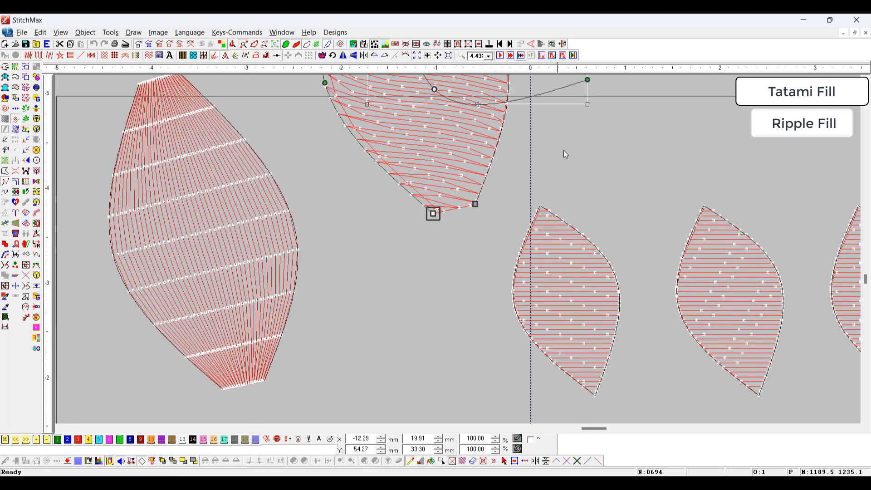
pyautogui.moveTo(586, 79); pyautogui.dragTo(456, 266)
pyautogui.scroll(3, 435, 264)
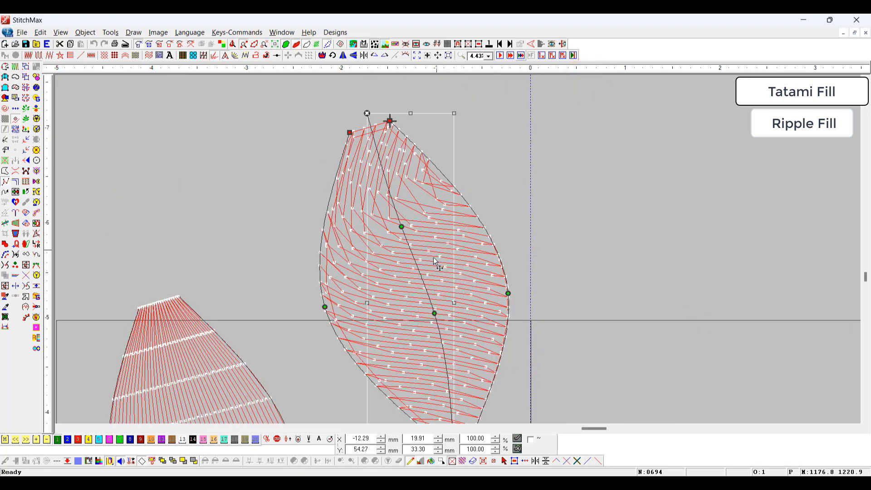
pyautogui.moveTo(434, 313); pyautogui.dragTo(453, 318)
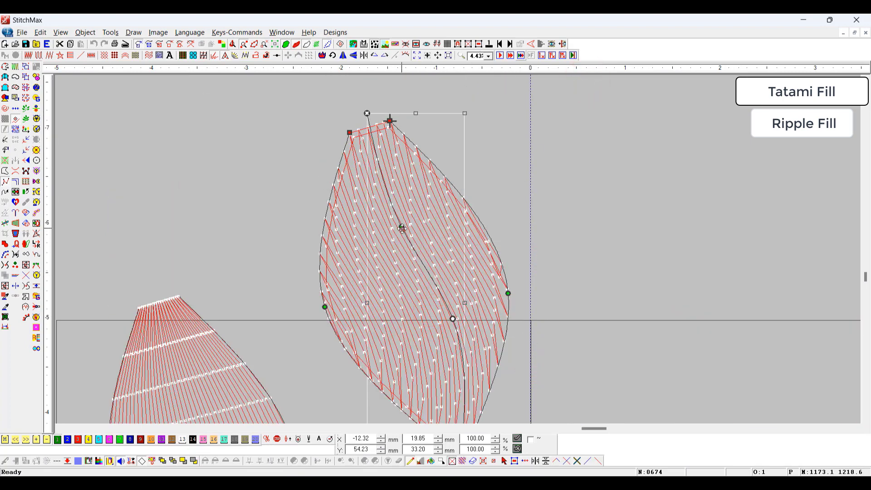
pyautogui.moveTo(401, 227); pyautogui.dragTo(395, 231)
pyautogui.click(654, 281)
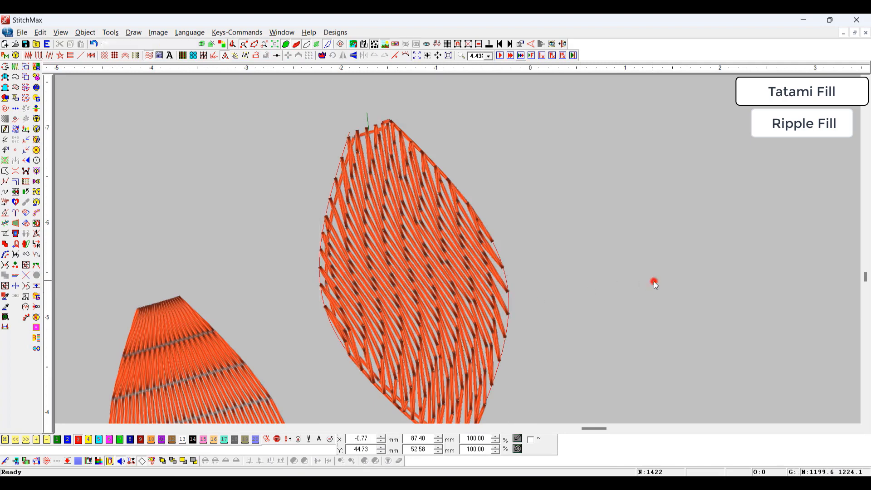
# Step: Review the Ripple fill leaf's parameters and close them without changes
pyautogui.scroll(-3, 654, 281)
pyautogui.click(440, 245)
pyautogui.doubleClick(448, 286)
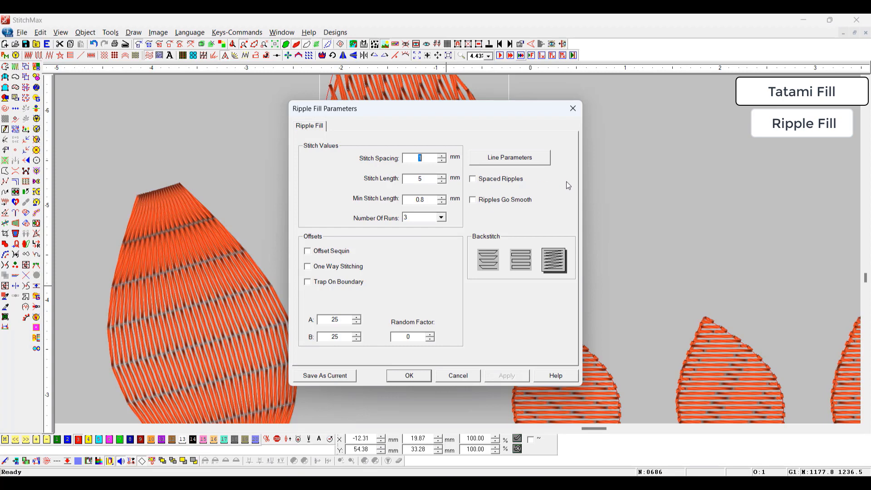
pyautogui.press('Escape')
# Step: Remove one inner node from the guide curve and run it diagonally across the leaf with both ends outside the outline
pyautogui.scroll(-2, 532, 190)
pyautogui.press('space')
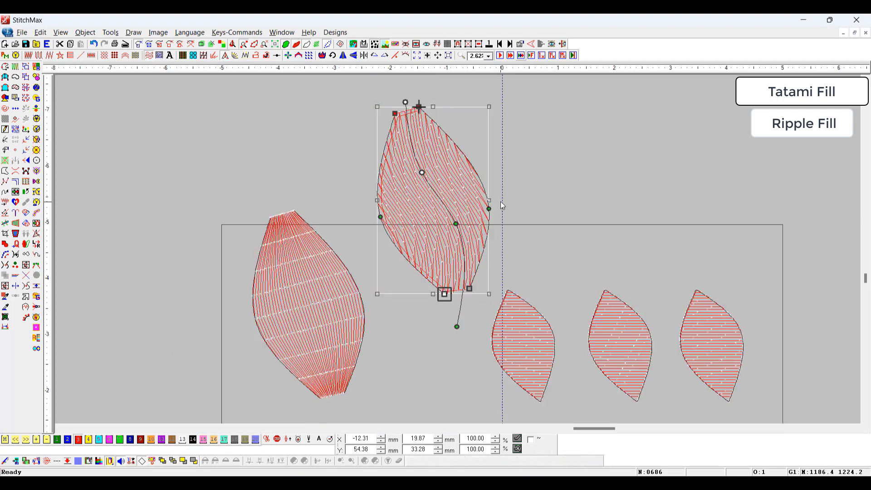
pyautogui.moveTo(457, 225); pyautogui.dragTo(425, 212)
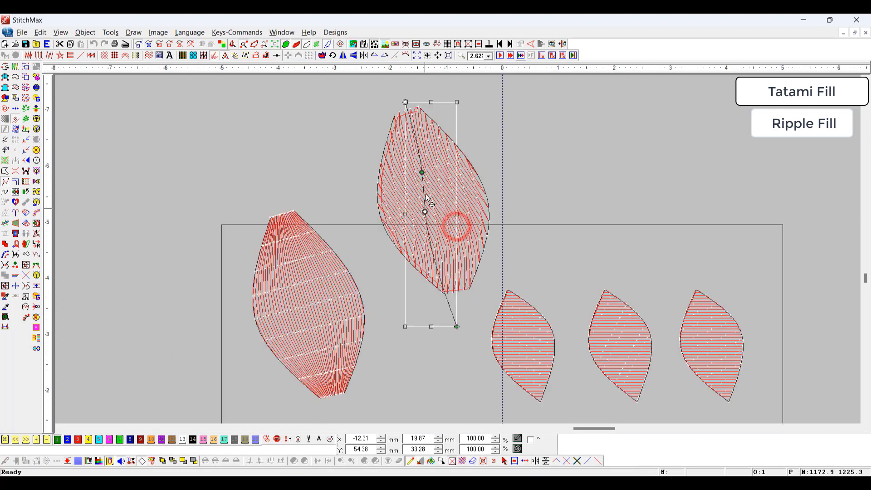
pyautogui.click(421, 172)
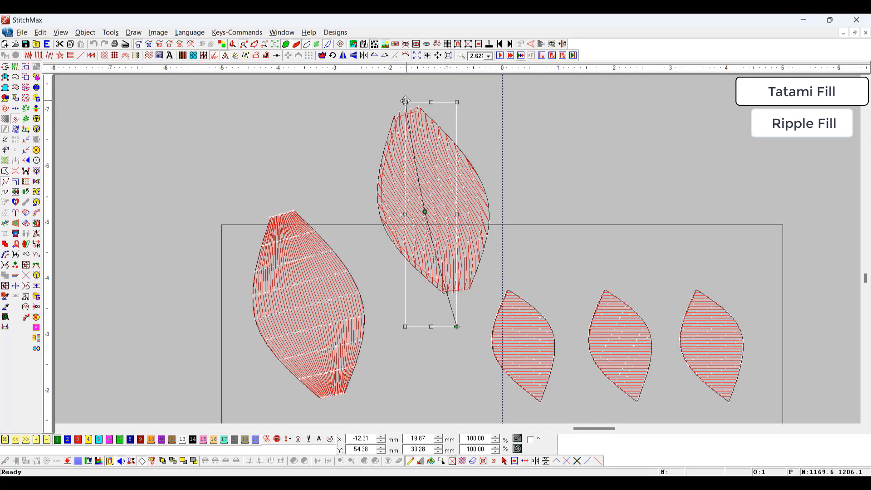
pyautogui.moveTo(406, 100); pyautogui.dragTo(532, 162)
pyautogui.moveTo(456, 326); pyautogui.dragTo(351, 240)
pyautogui.click(421, 210)
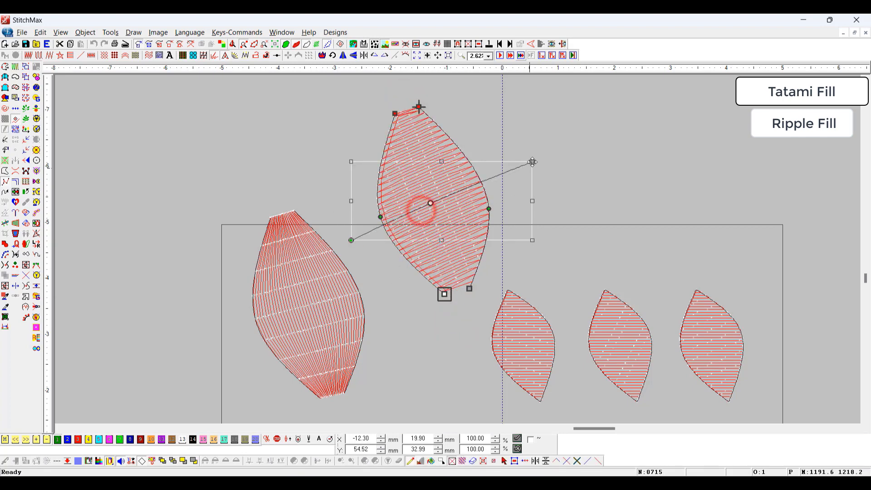
pyautogui.moveTo(532, 161); pyautogui.dragTo(535, 177)
pyautogui.press('Escape')
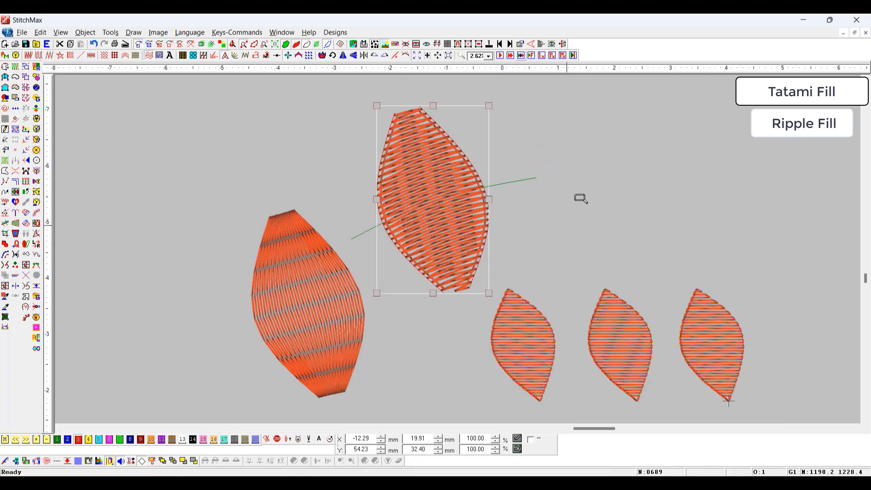
# Step: Set the line style to LutkanSatin in the Ripple fill leaf's line parameters
pyautogui.moveTo(566, 150); pyautogui.dragTo(322, 270)
pyautogui.hotkey('alt', 'Return')
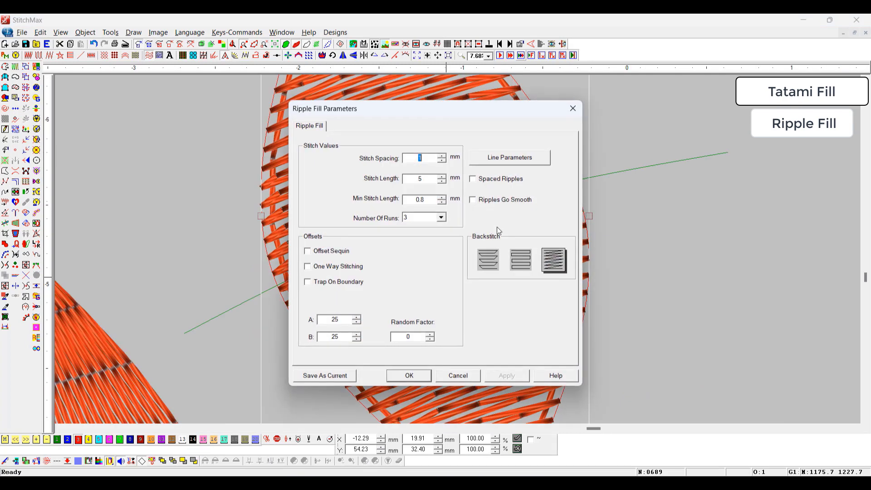
pyautogui.click(508, 157)
pyautogui.click(365, 185)
pyautogui.click(369, 192)
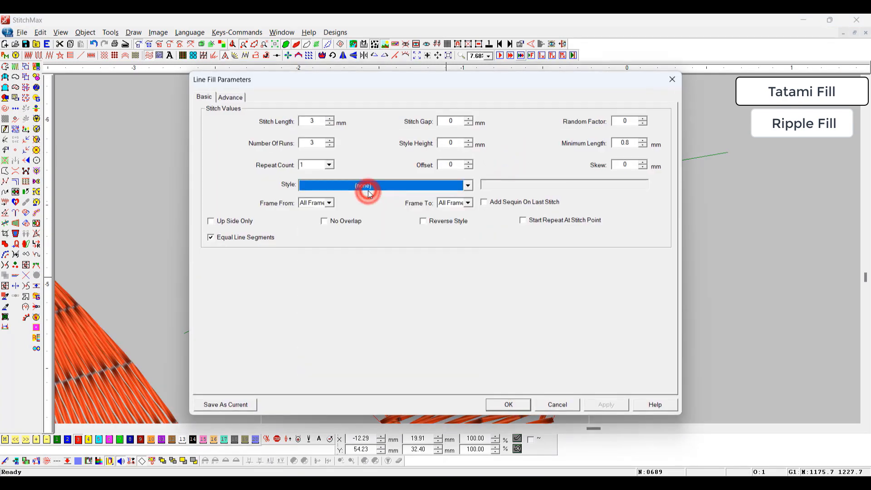
pyautogui.click(373, 186)
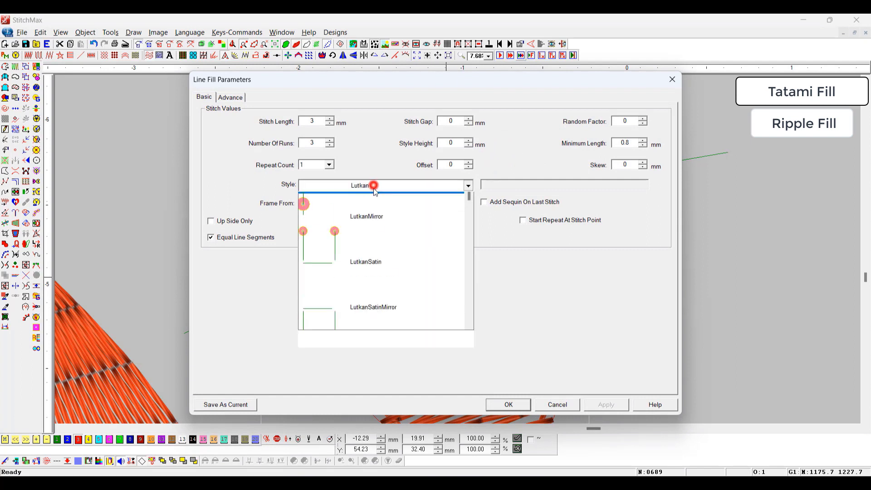
pyautogui.click(390, 297)
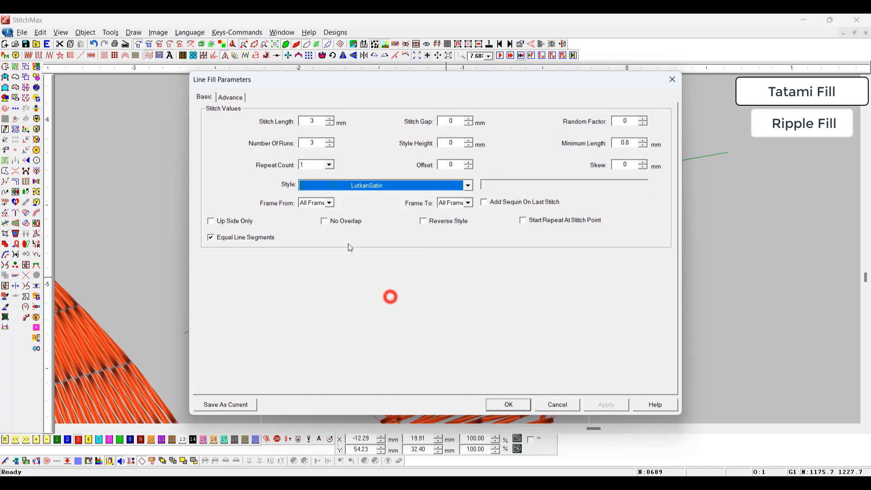
# Step: Set Frame From and Frame To to 1, enable Force Last Frame On Last Stitch and apply the line parameters
pyautogui.click(317, 203)
pyautogui.click(315, 220)
pyautogui.click(455, 203)
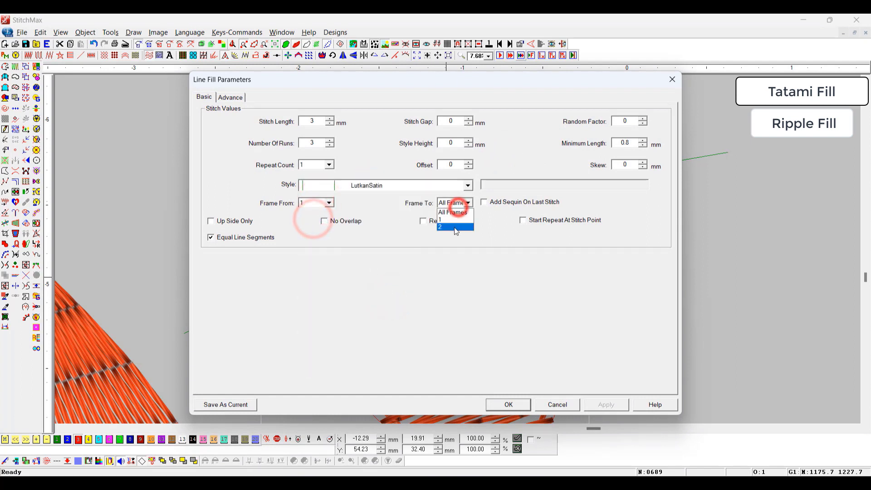
pyautogui.click(455, 220)
pyautogui.click(231, 97)
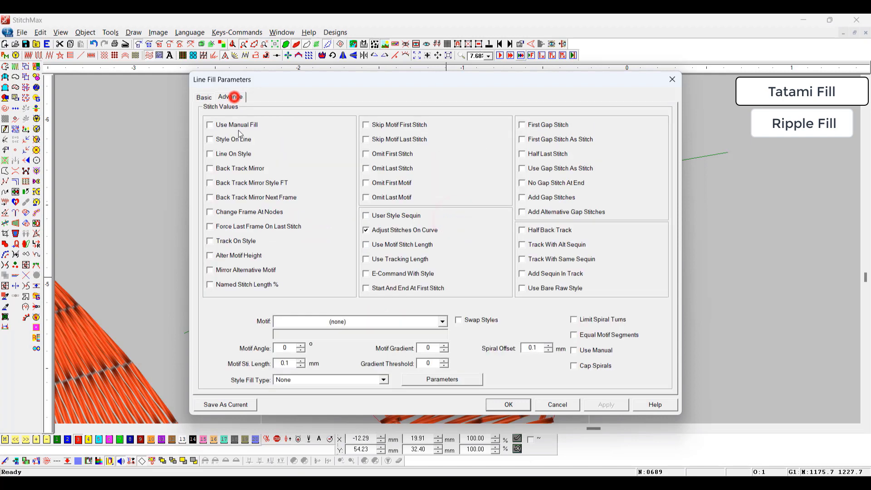
pyautogui.click(264, 228)
pyautogui.click(502, 405)
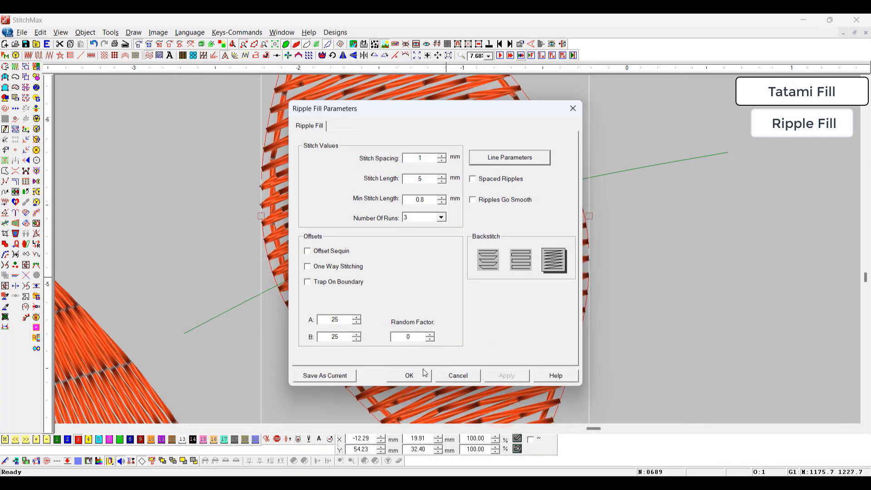
# Step: Set the Ripple fill's stitch spacing and stitch length to 2.5 mm each and apply them to the leaf
pyautogui.doubleClick(426, 158)
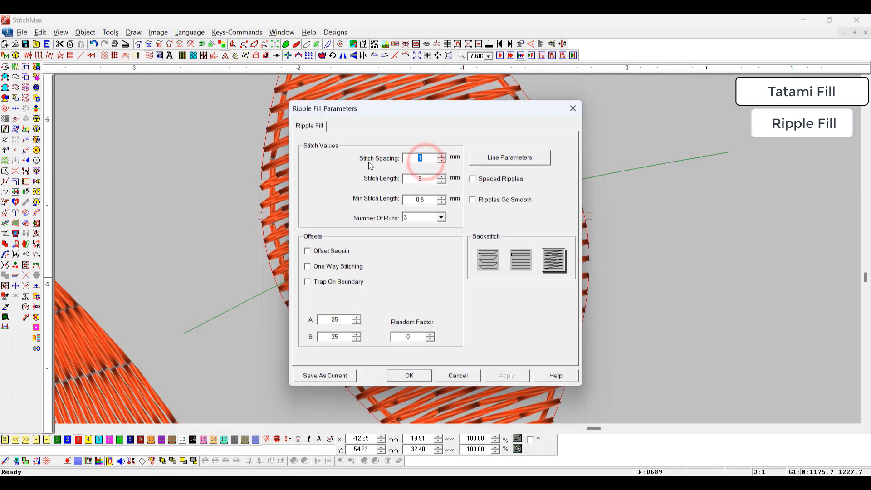
pyautogui.write('2.')
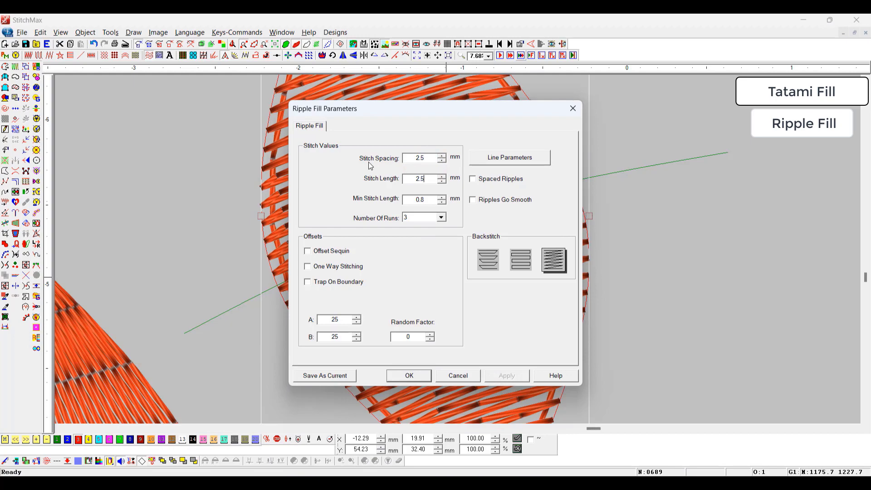
pyautogui.press('Return')
pyautogui.scroll(-2, 440, 229)
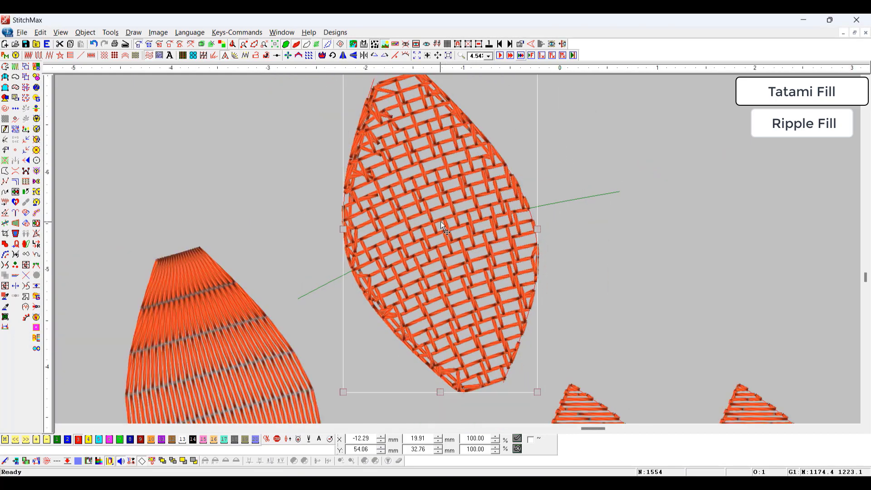
# Step: Convert the Ripple fill leaf to sequins and switch the design from the realistic stitch view to the flat outline view
pyautogui.press('s')
pyautogui.press('Return')
pyautogui.hotkey('ctrl', 'e')
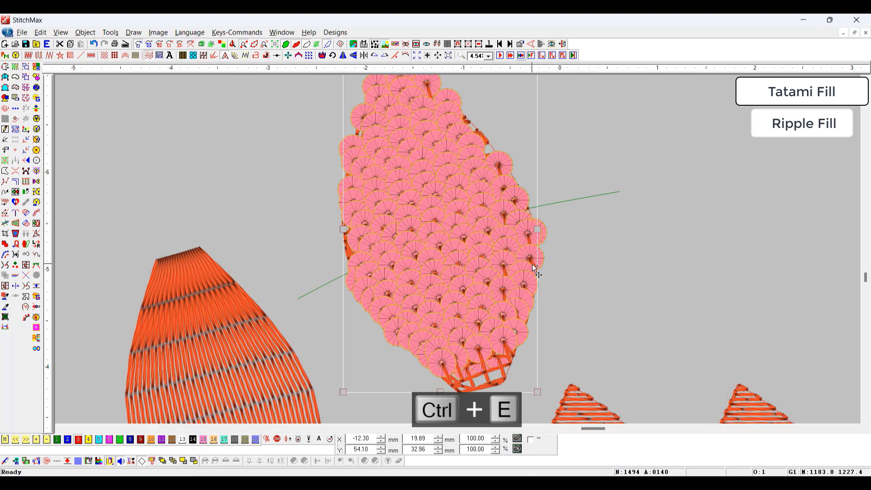
pyautogui.moveTo(537, 183); pyautogui.dragTo(249, 349)
pyautogui.scroll(-1, 531, 246)
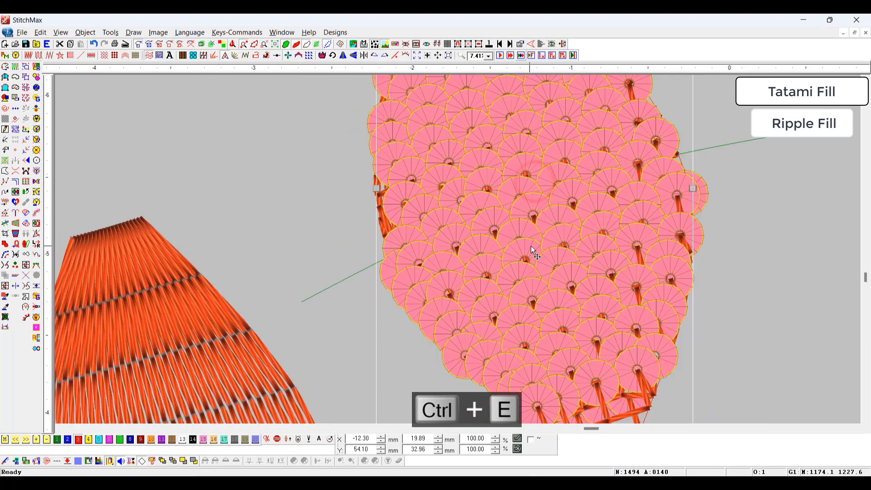
pyautogui.press('t')
# Step: Try the Spaced Ripples option on the sequin leaf's Ripple fill and undo it
pyautogui.doubleClick(579, 232)
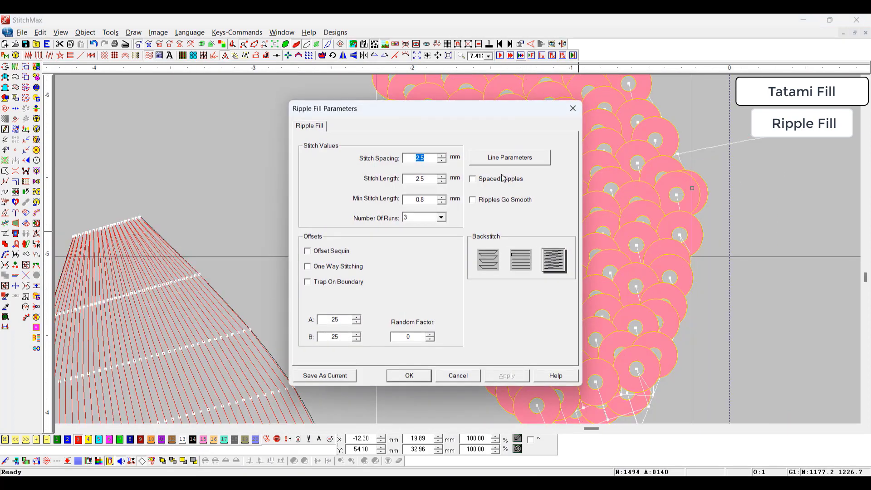
pyautogui.press('Return')
pyautogui.scroll(1, 540, 203)
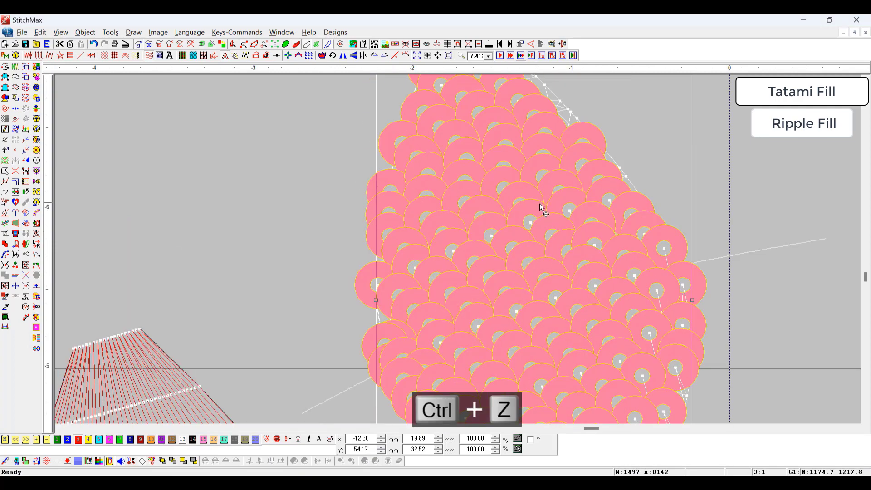
pyautogui.scroll(-2, 517, 214)
pyautogui.hotkey('ctrl', 'z')
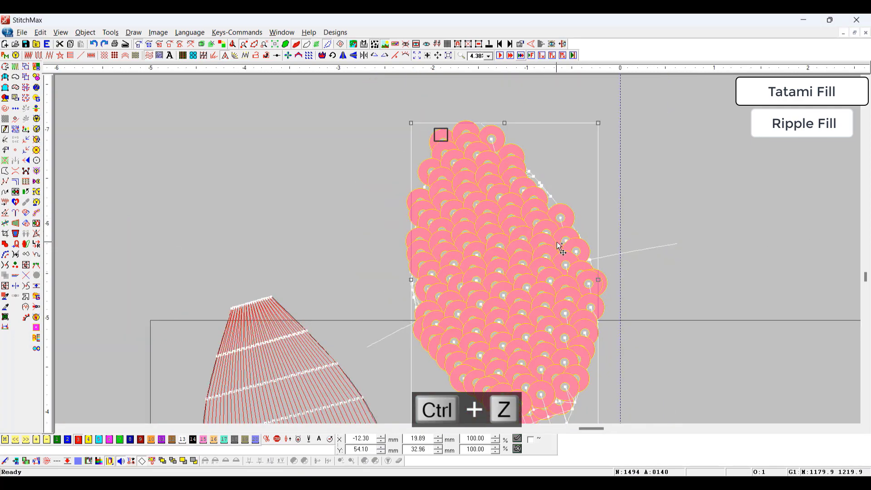
# Step: Enable Ripples Go Smooth in the sequin leaf's Ripple fill parameters and apply it
pyautogui.doubleClick(559, 245)
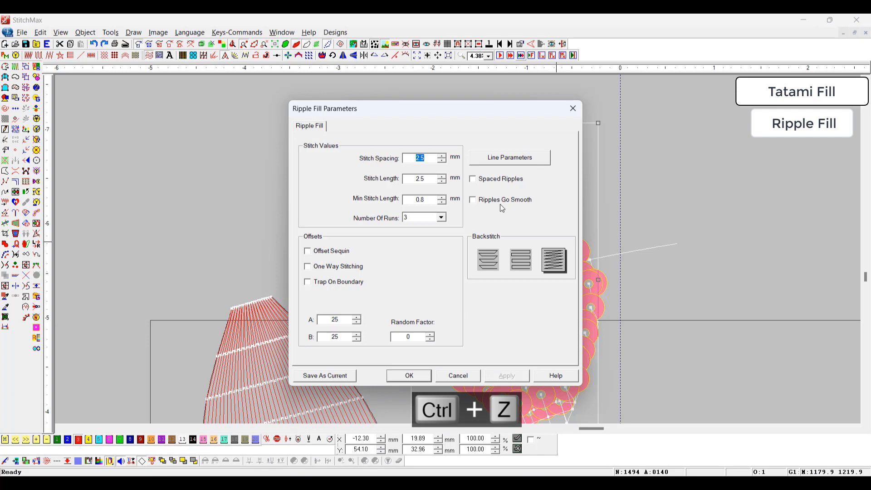
pyautogui.click(500, 205)
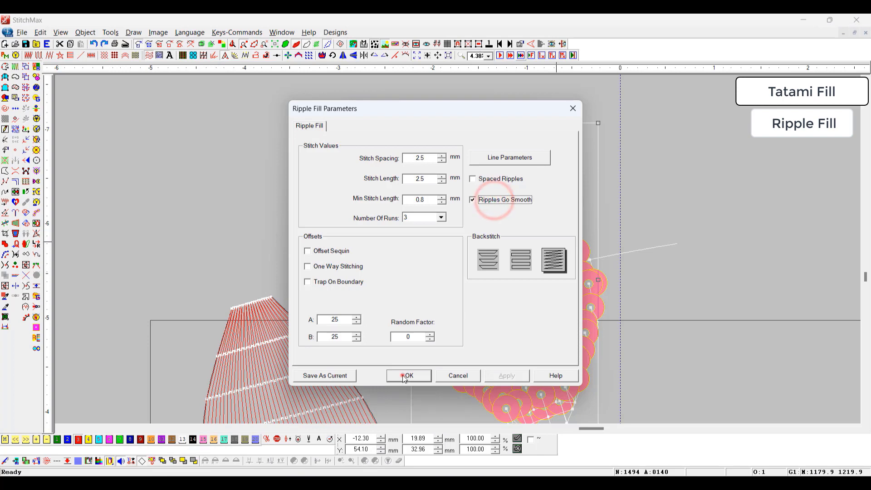
pyautogui.click(405, 377)
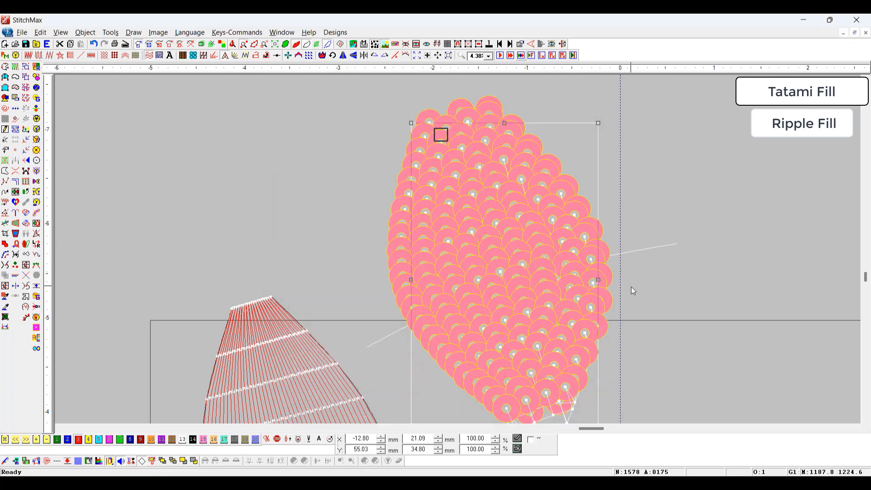
# Step: Convert the guide curve's middle node to a semi circle and move its right end node slightly down, keeping it outside the leaf
pyautogui.press('space')
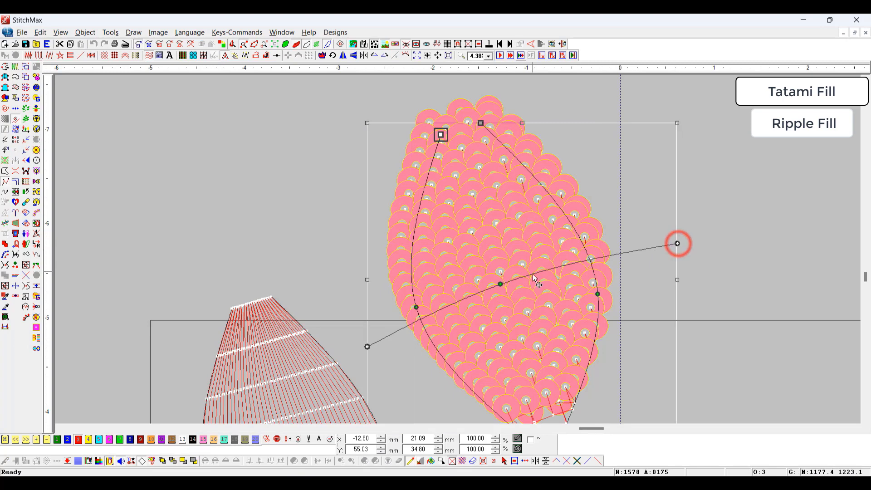
pyautogui.click(499, 284)
pyautogui.rightClick(499, 284)
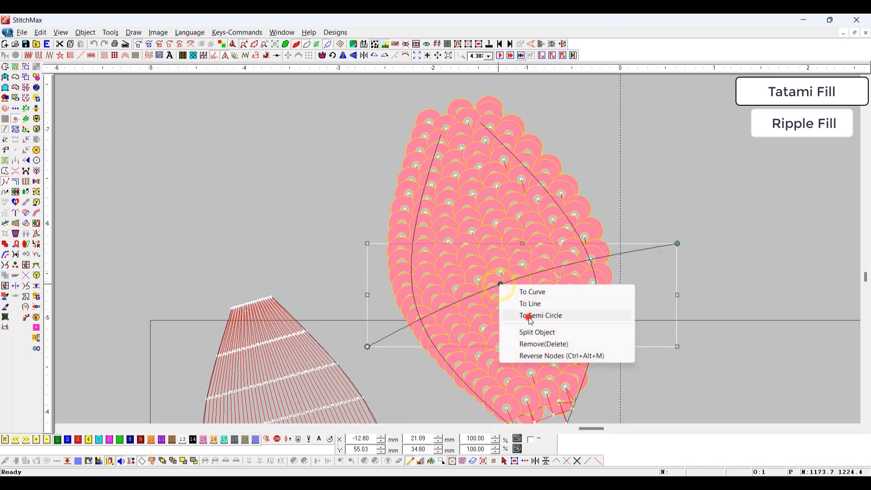
pyautogui.click(526, 315)
pyautogui.click(679, 244)
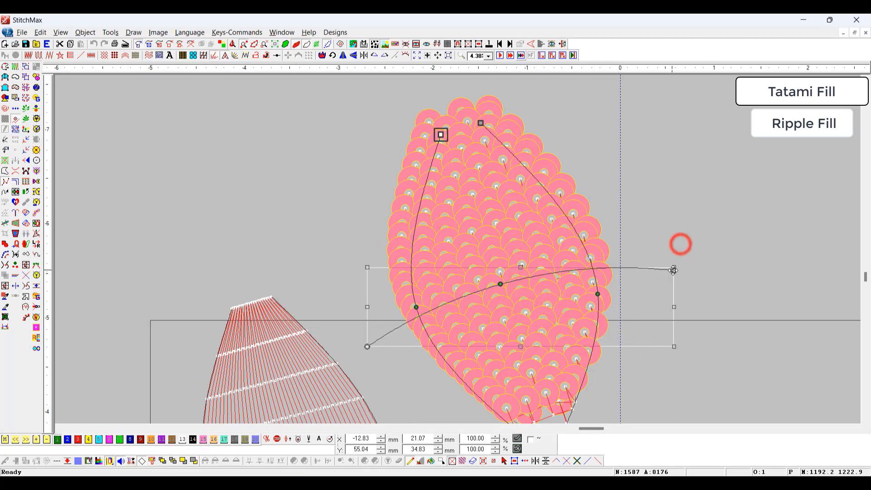
# Step: Move the upper end node of the leaf's right outline closer to the upper end of its left outline
pyautogui.click(481, 123)
pyautogui.moveTo(480, 123); pyautogui.dragTo(454, 129)
pyautogui.scroll(-1, 584, 358)
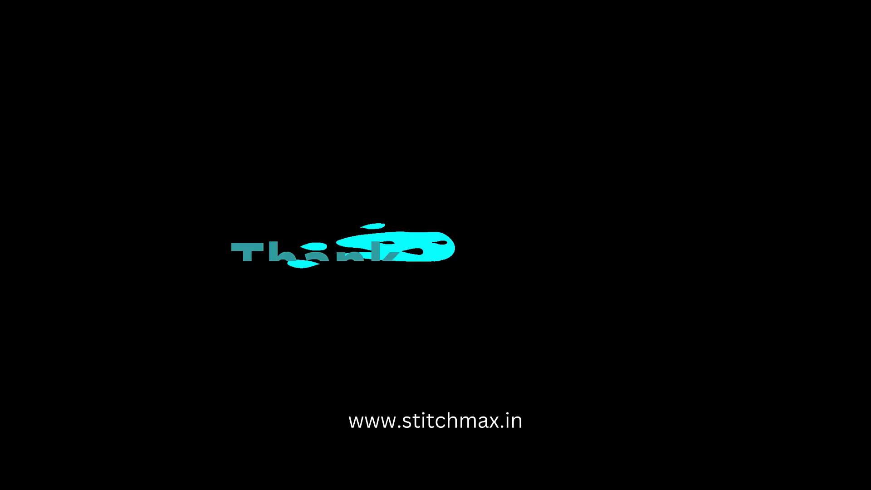